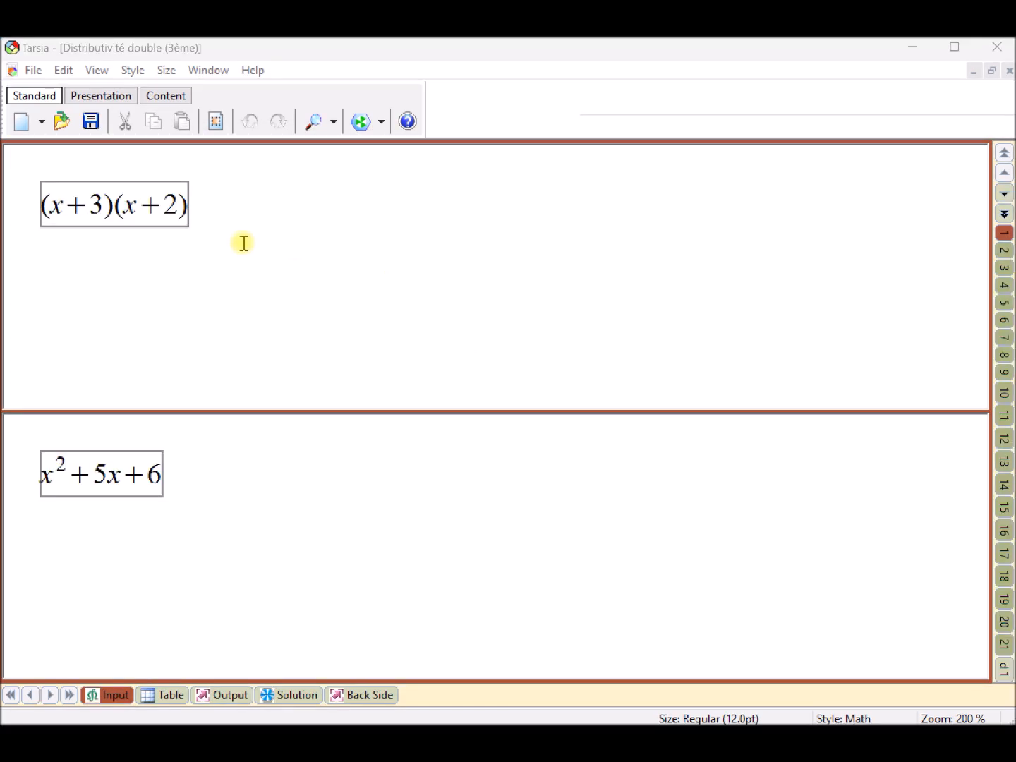
- Look through the expression pairs on the numbered input cards, the additional d cards, and card 12
click(1002, 251)
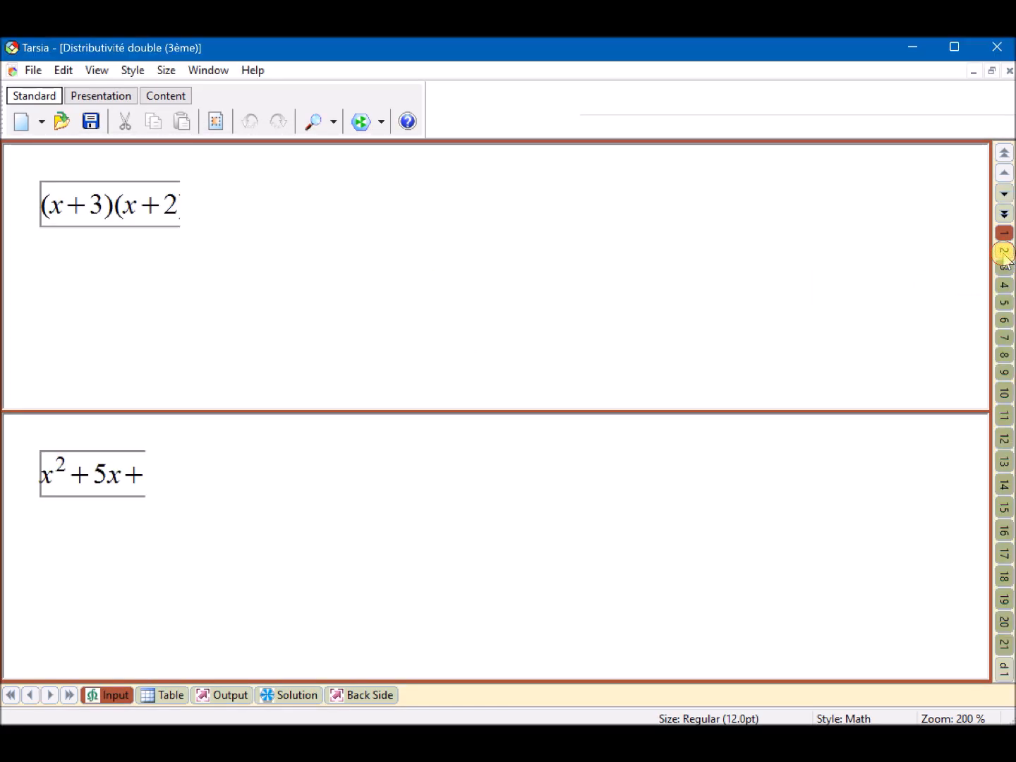
click(1006, 269)
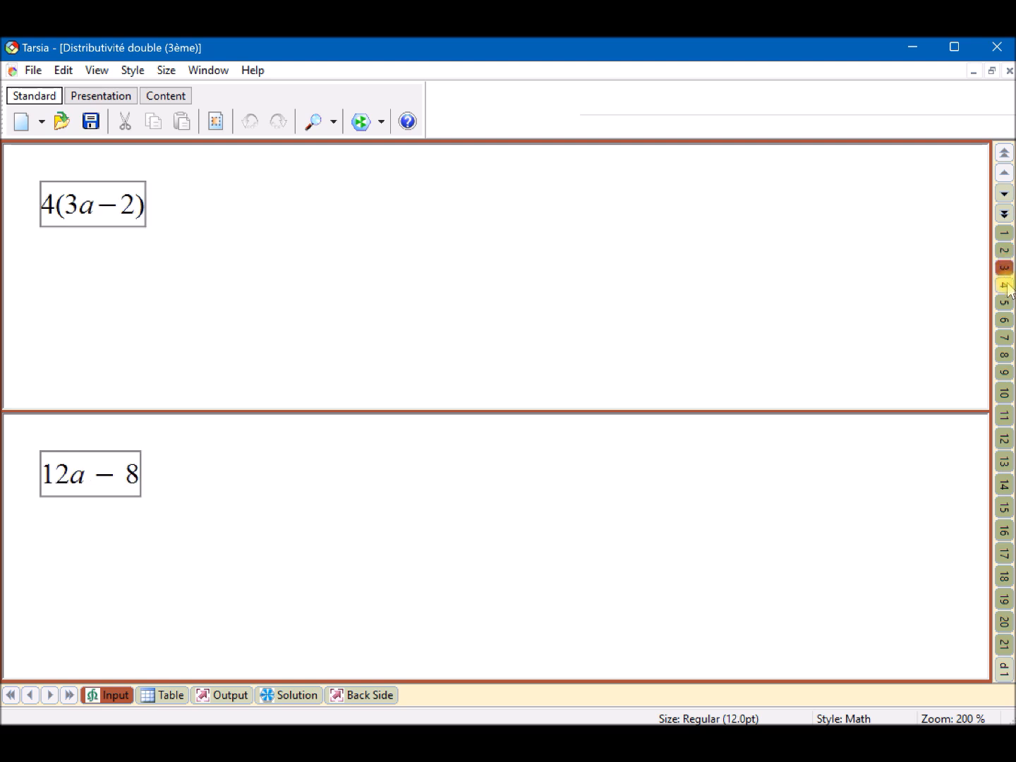
click(1006, 285)
click(1005, 303)
click(1005, 320)
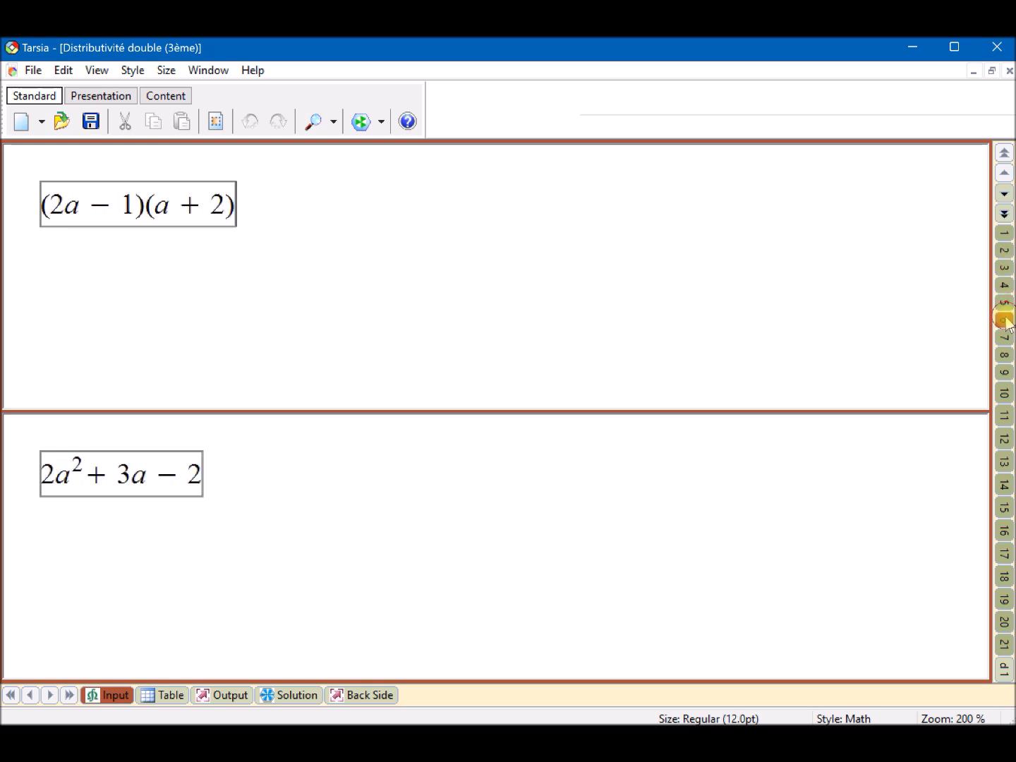
click(1003, 621)
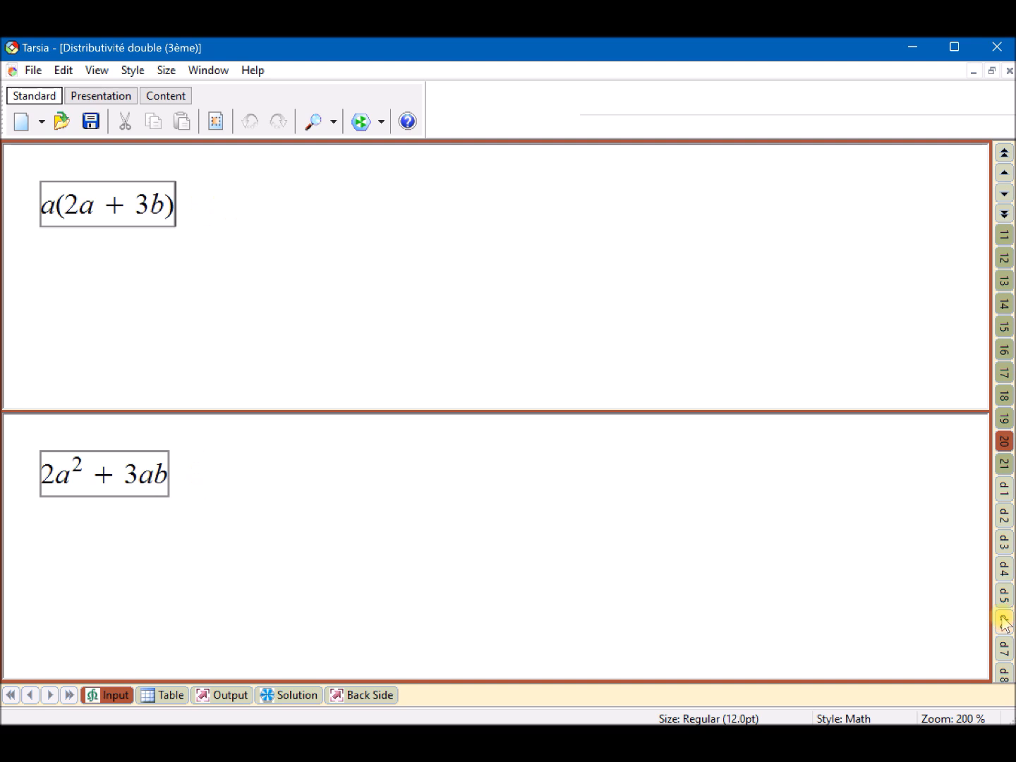
click(1006, 488)
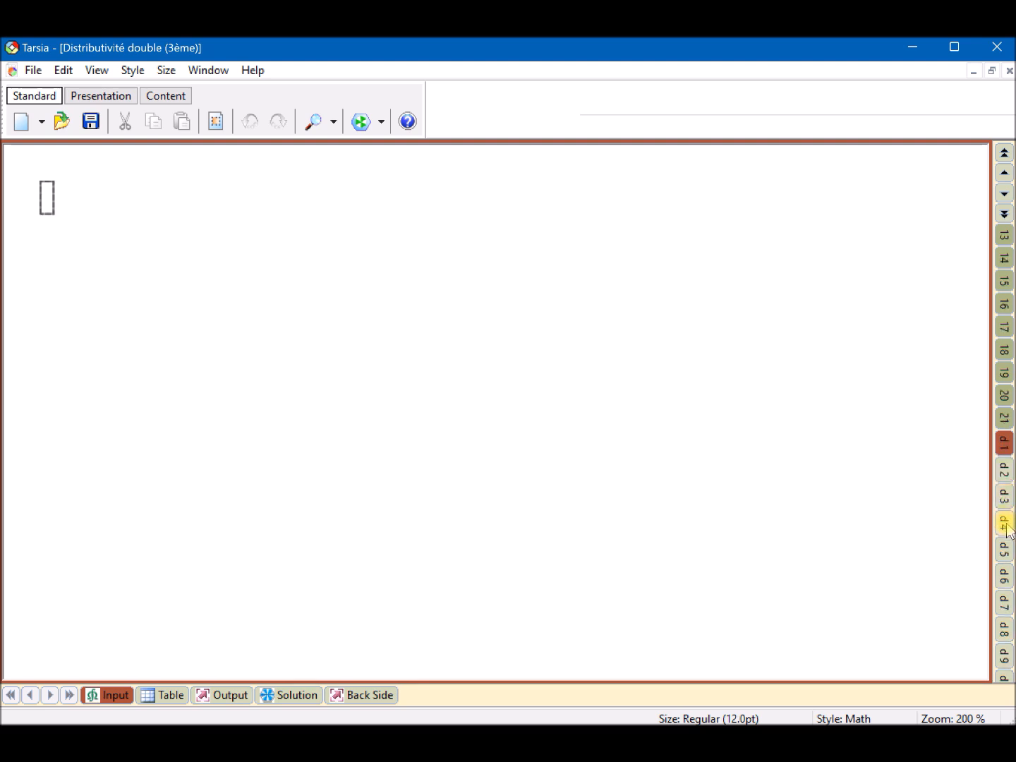
click(1006, 522)
click(1003, 545)
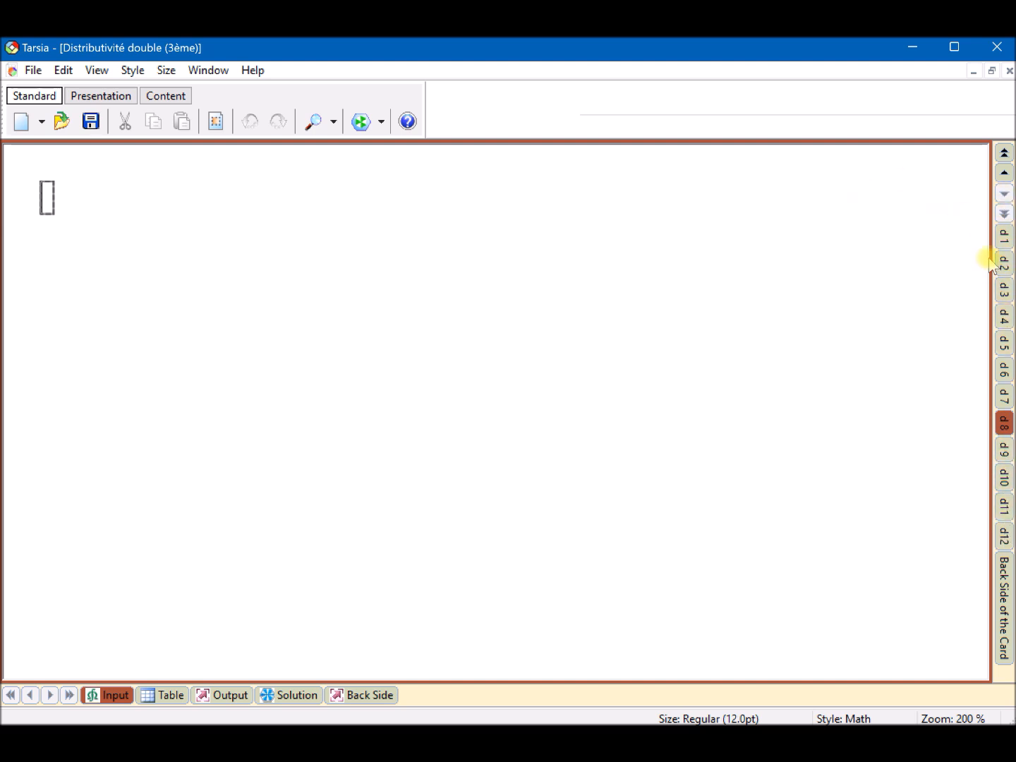
click(1003, 173)
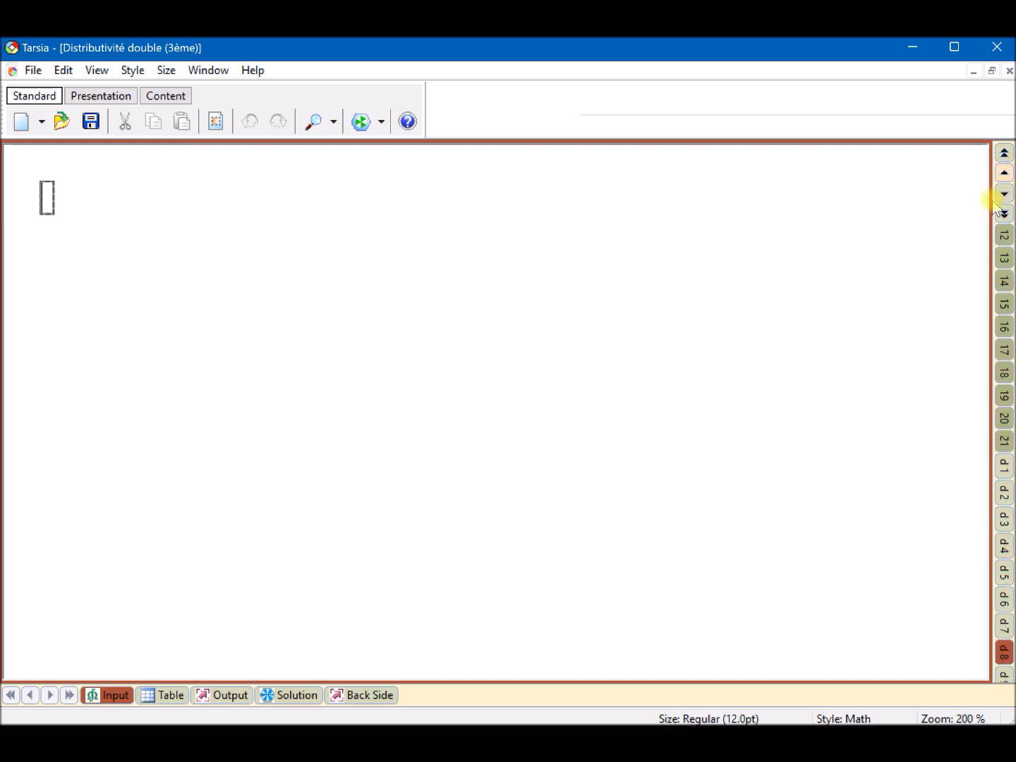
click(1003, 235)
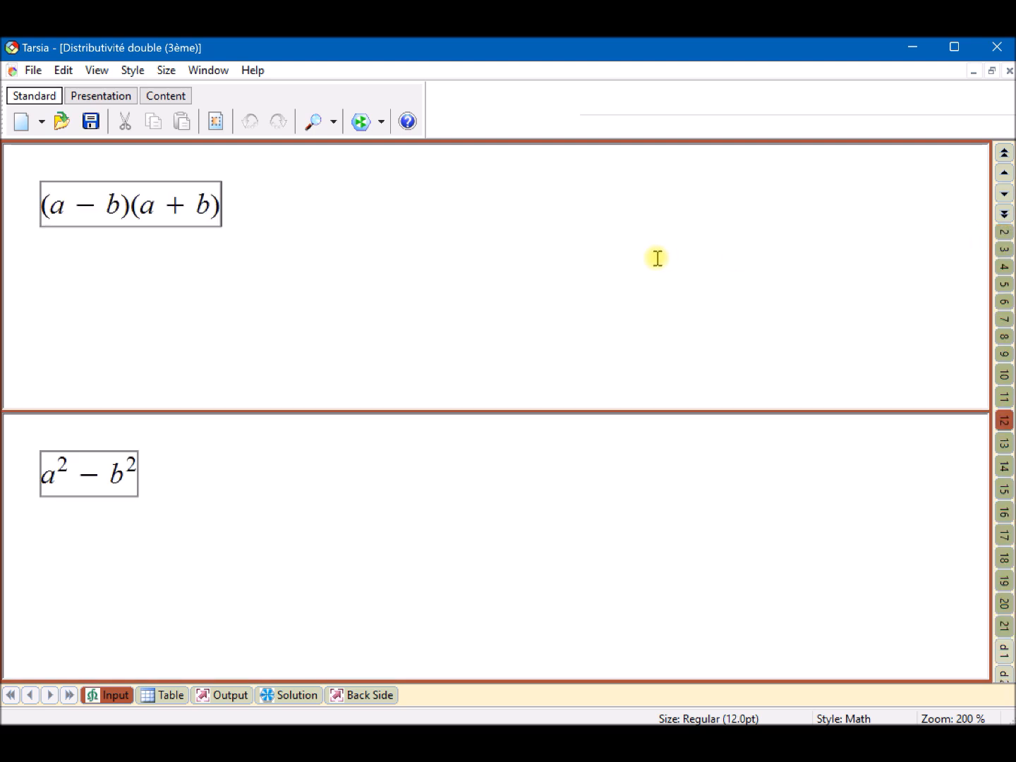
- Look through the Presentation and Content symbol palettes and the available text styles, keeping the Math style
click(105, 97)
click(133, 123)
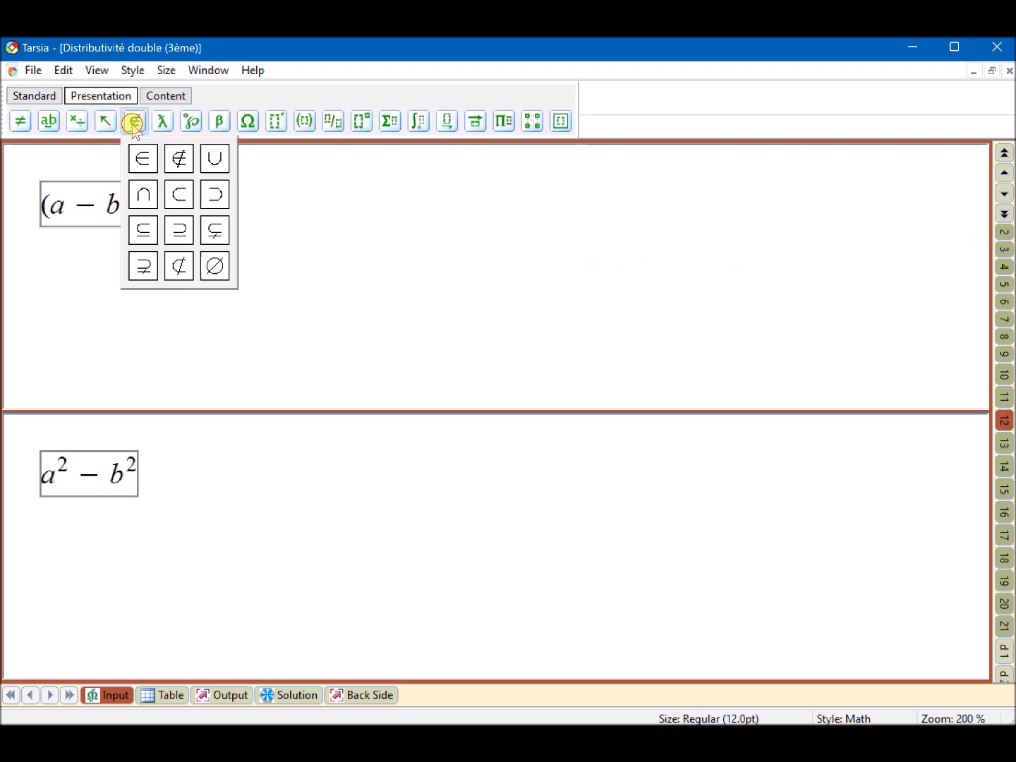
click(307, 122)
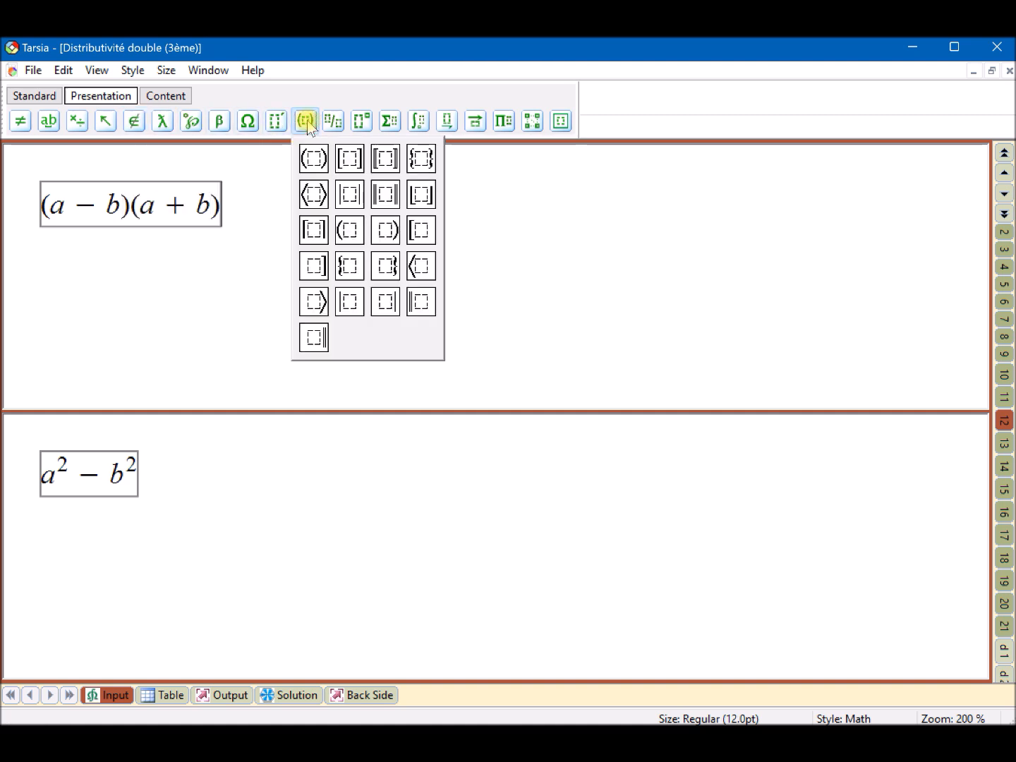
click(359, 122)
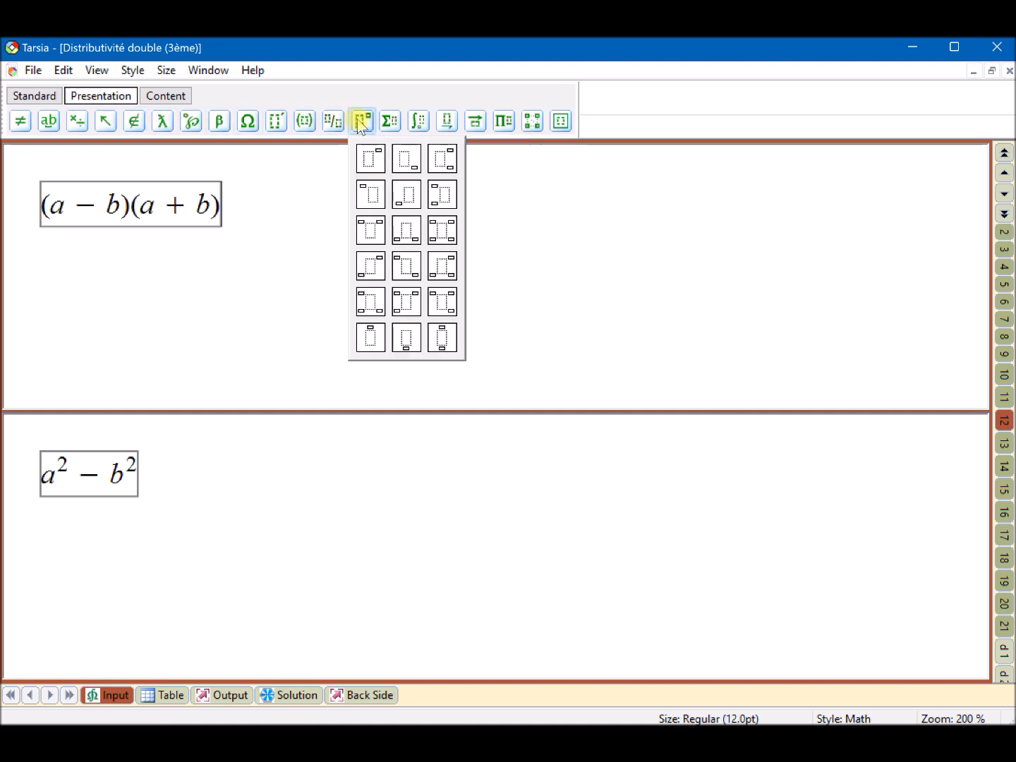
click(388, 122)
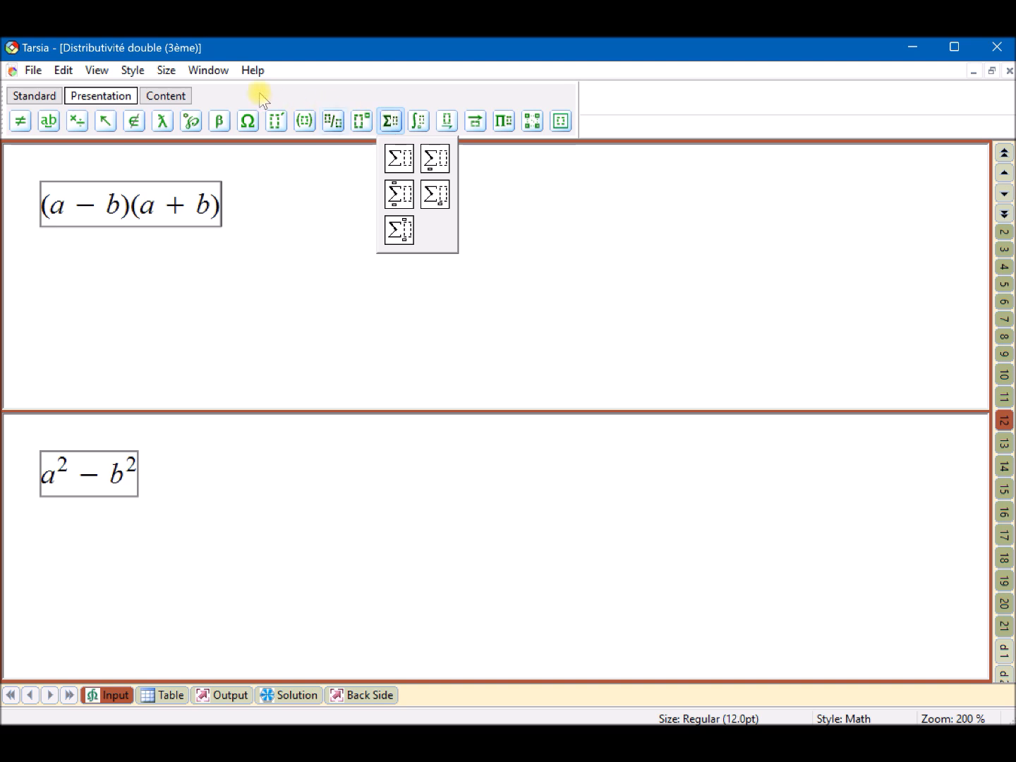
click(169, 96)
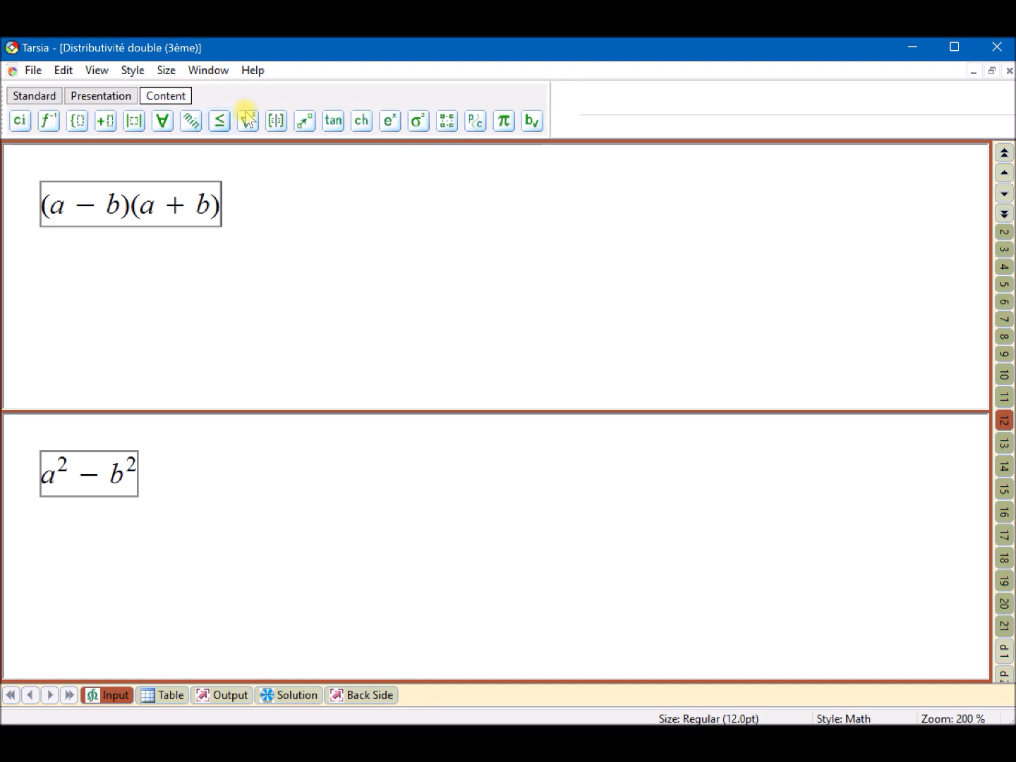
click(303, 122)
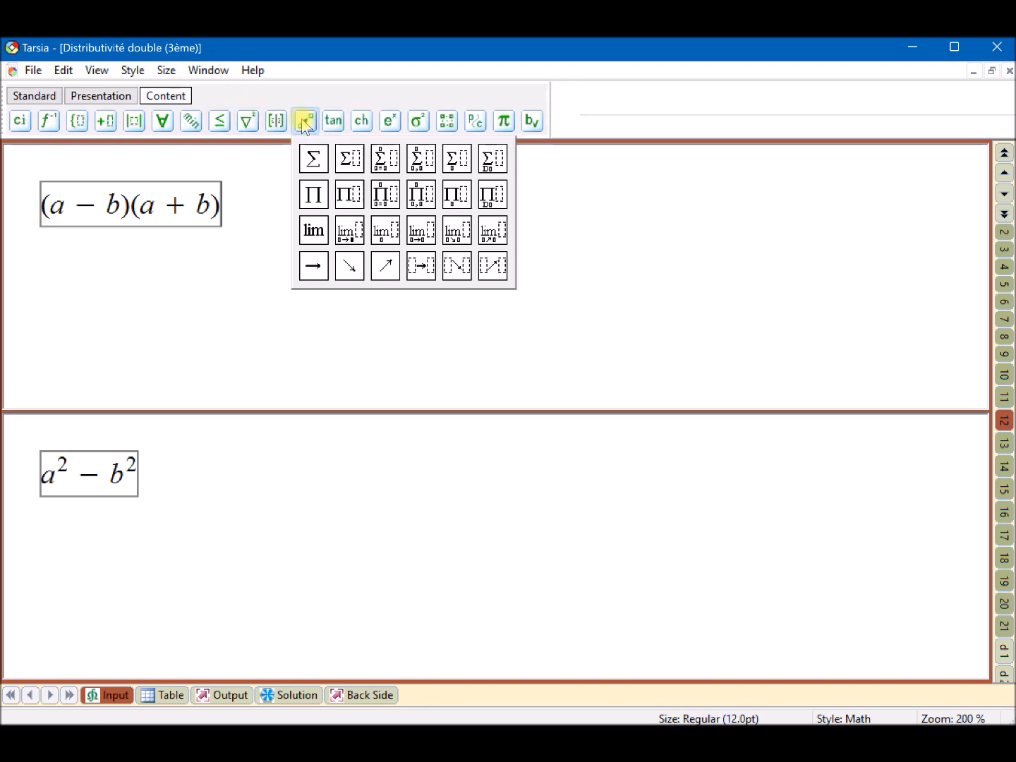
click(247, 124)
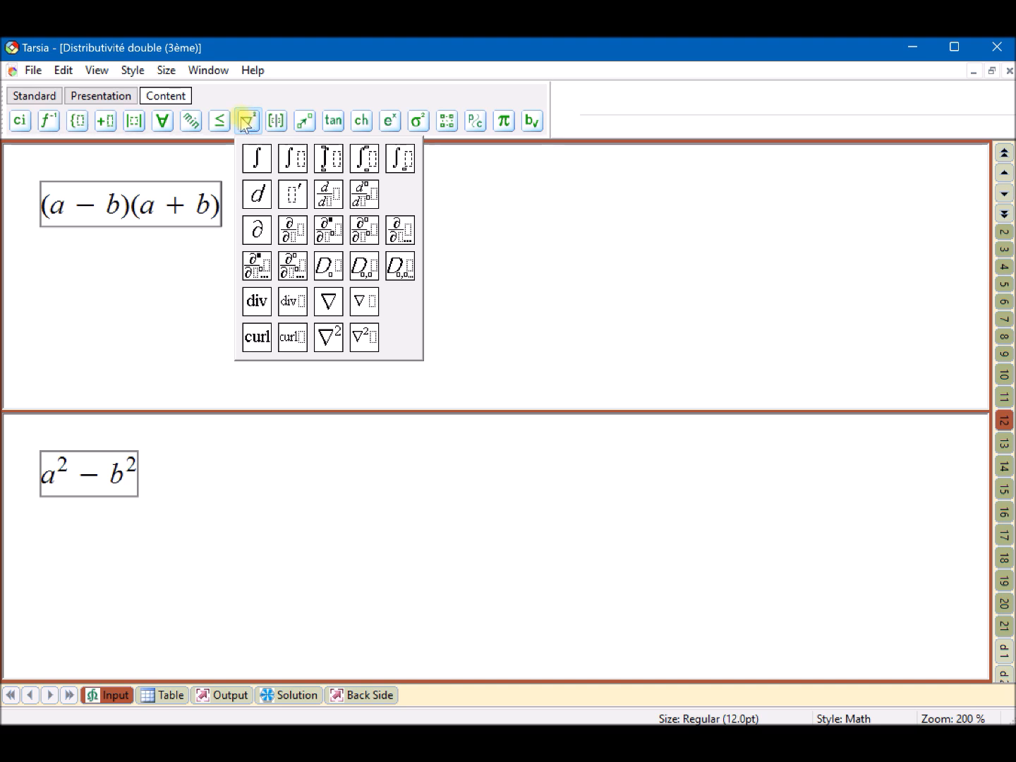
click(158, 267)
click(45, 98)
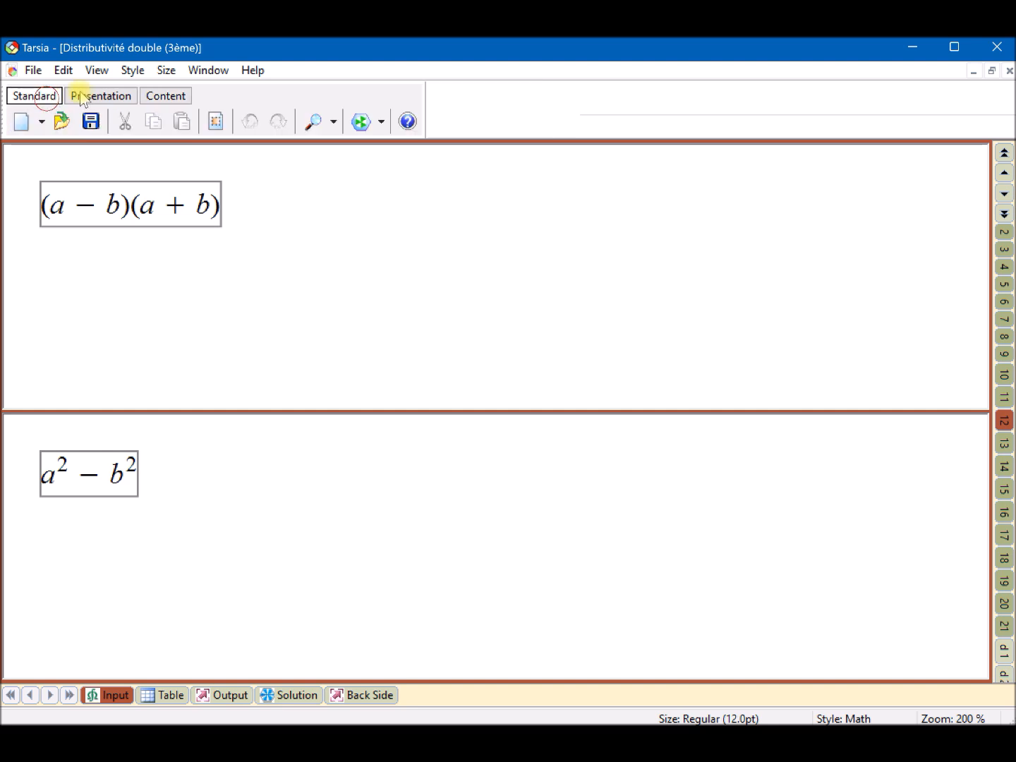
click(135, 71)
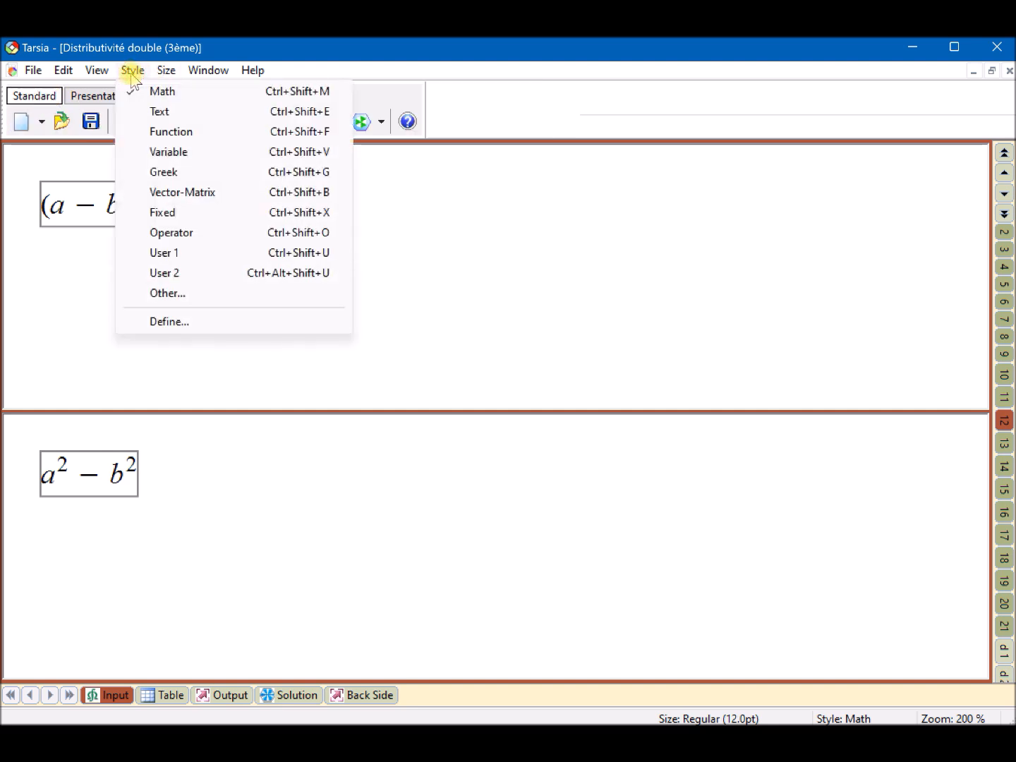
click(169, 93)
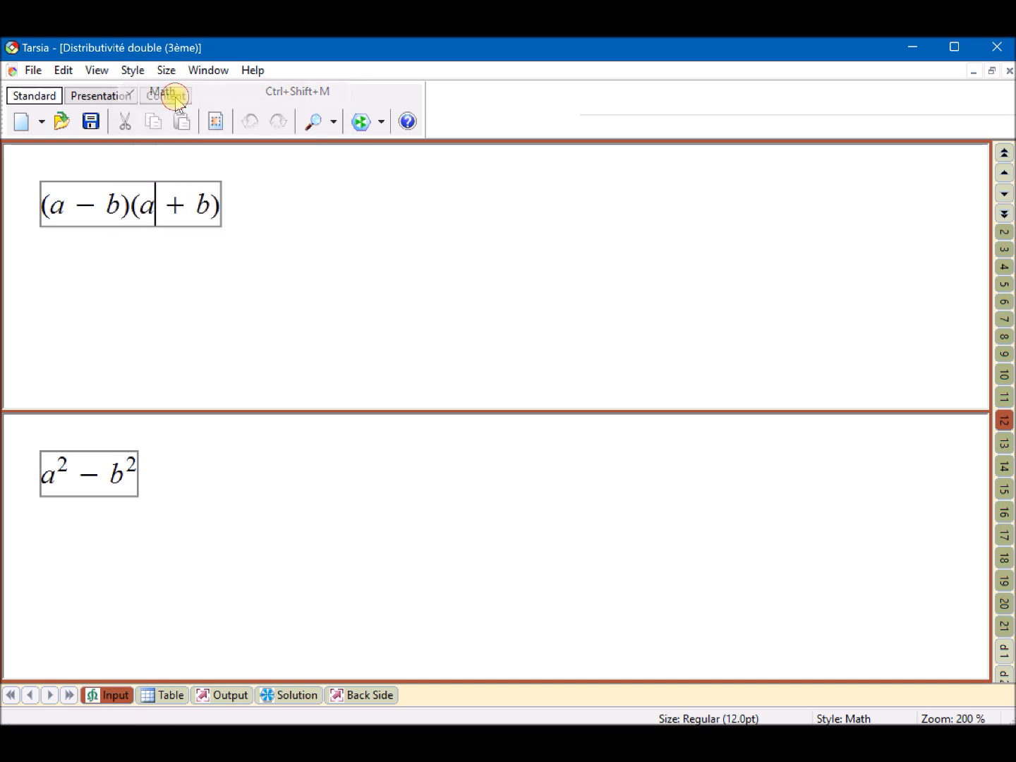
- Show the table of expression pairs, try an expression scale of 100 %, and set it back to 200 %
click(174, 701)
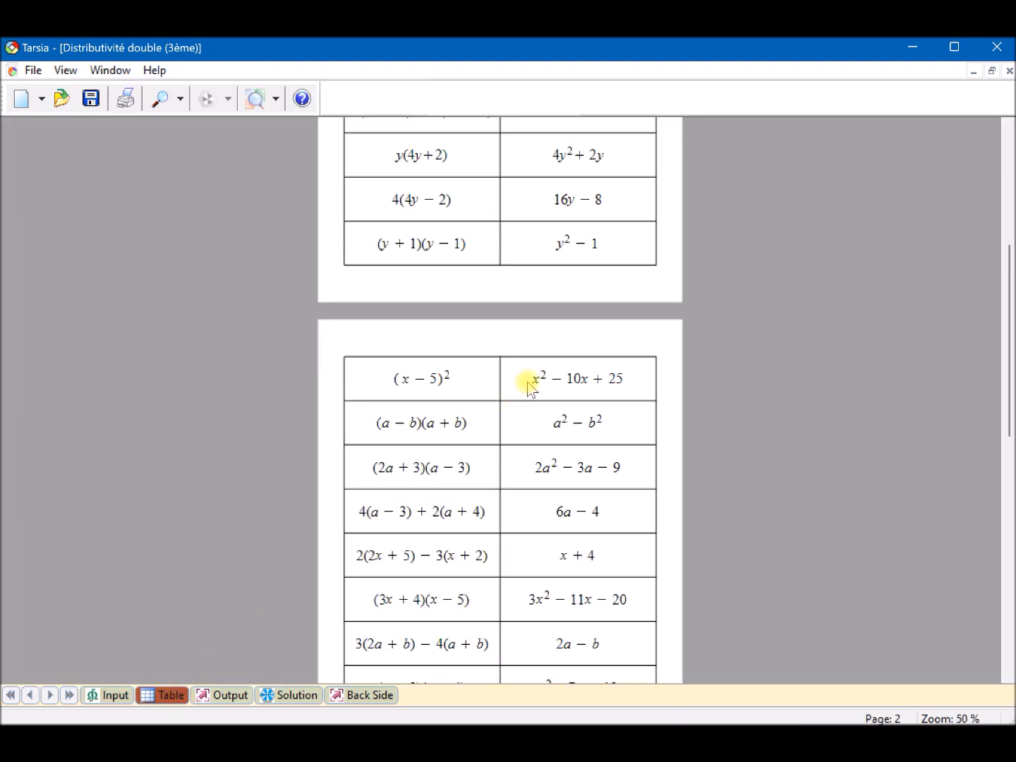
scroll(539, 324, up, 5)
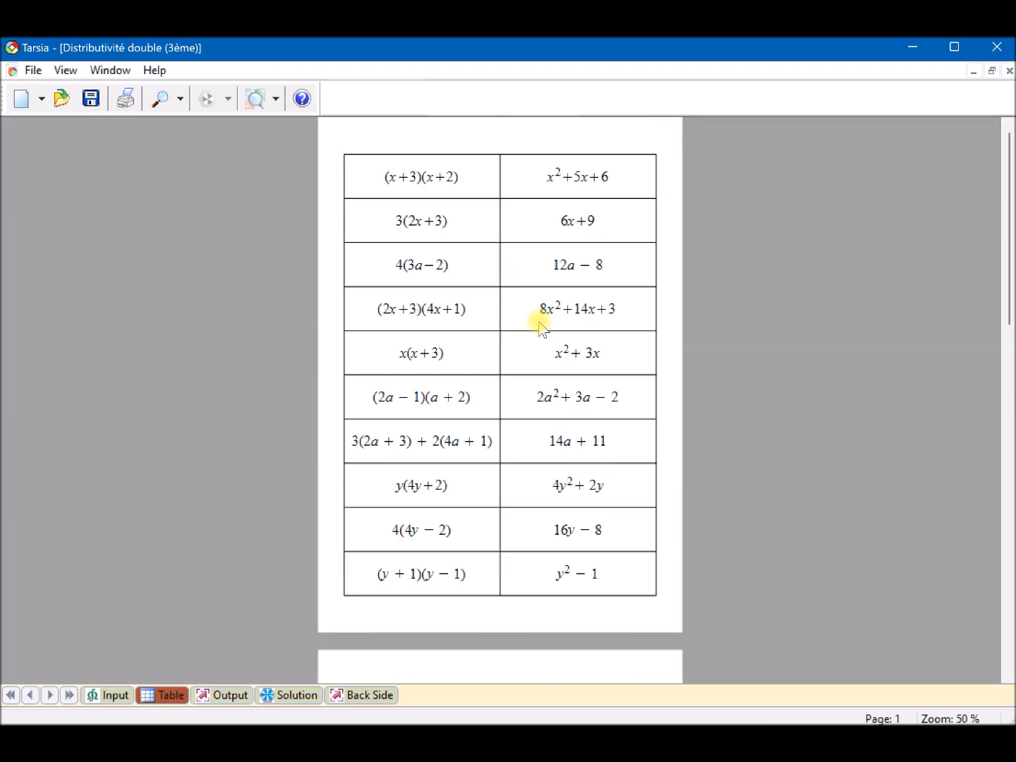
click(275, 98)
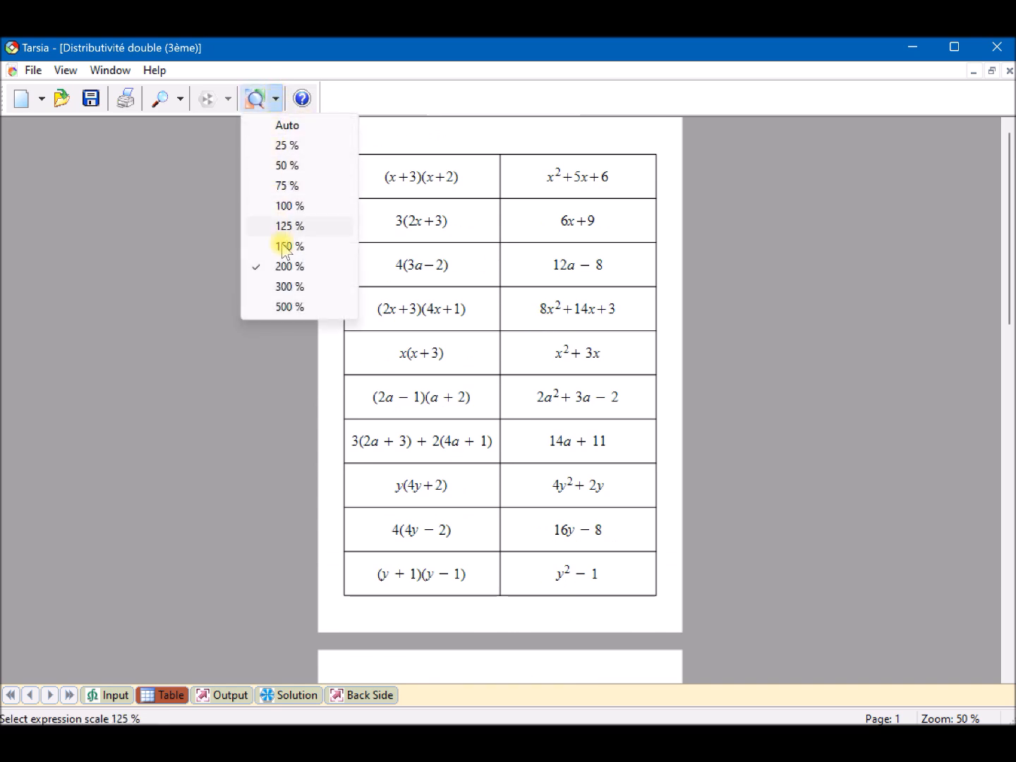
click(286, 206)
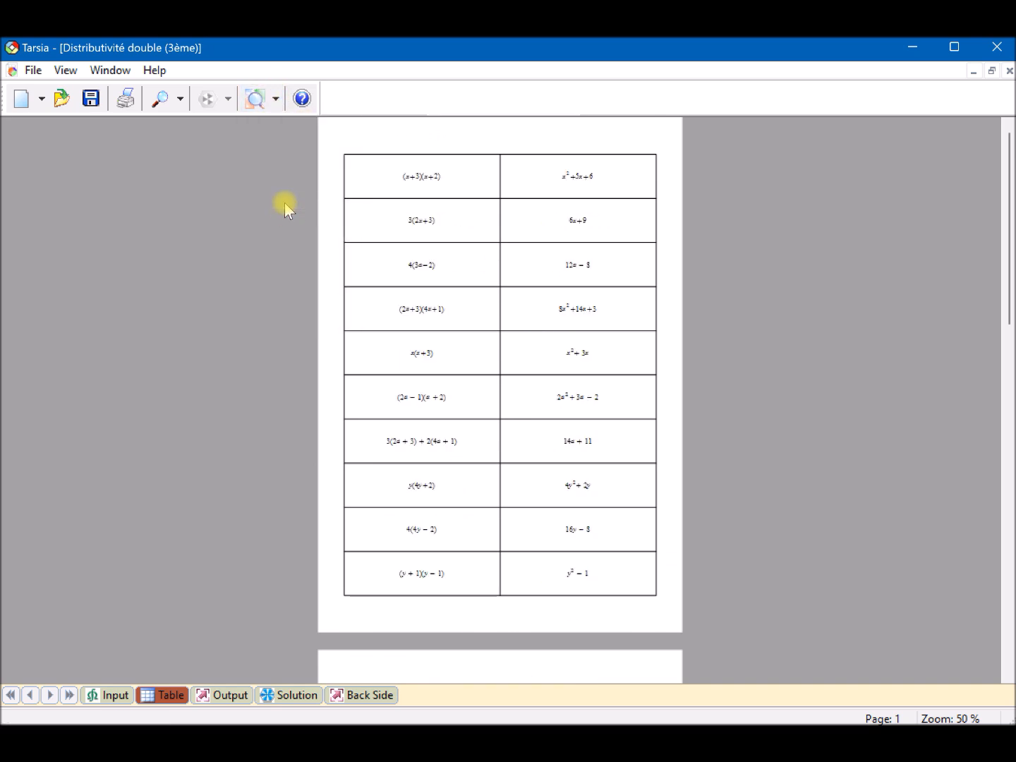
click(276, 98)
click(283, 268)
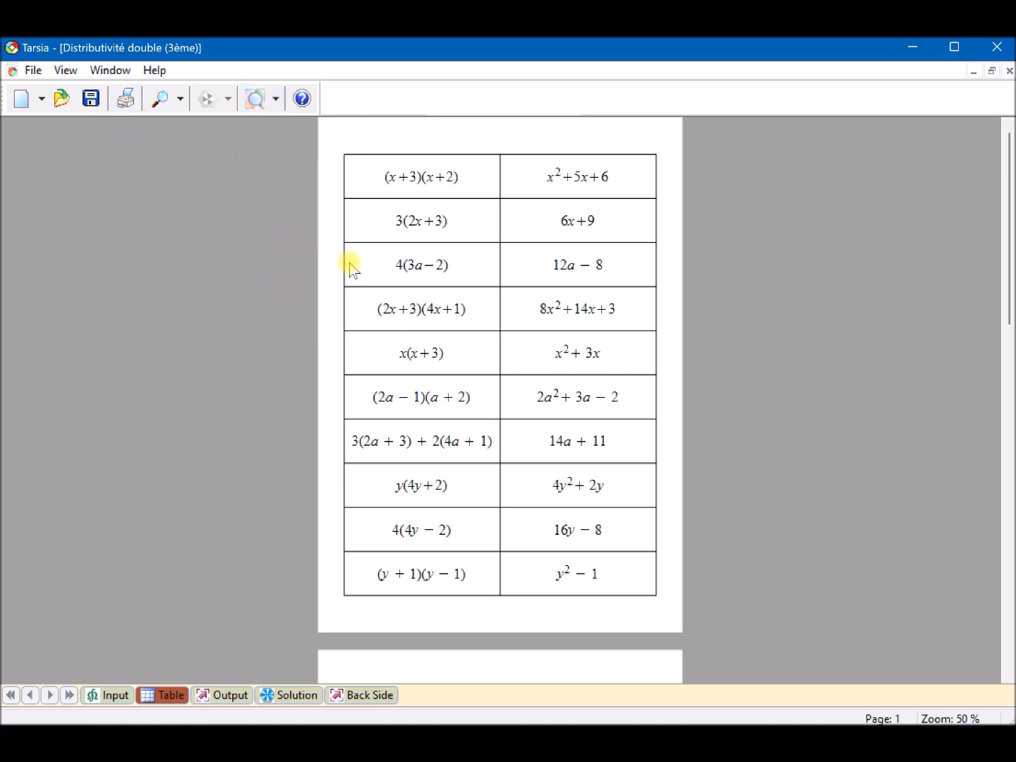
- Show the puzzle output and set its expression scale to 150 %
click(230, 695)
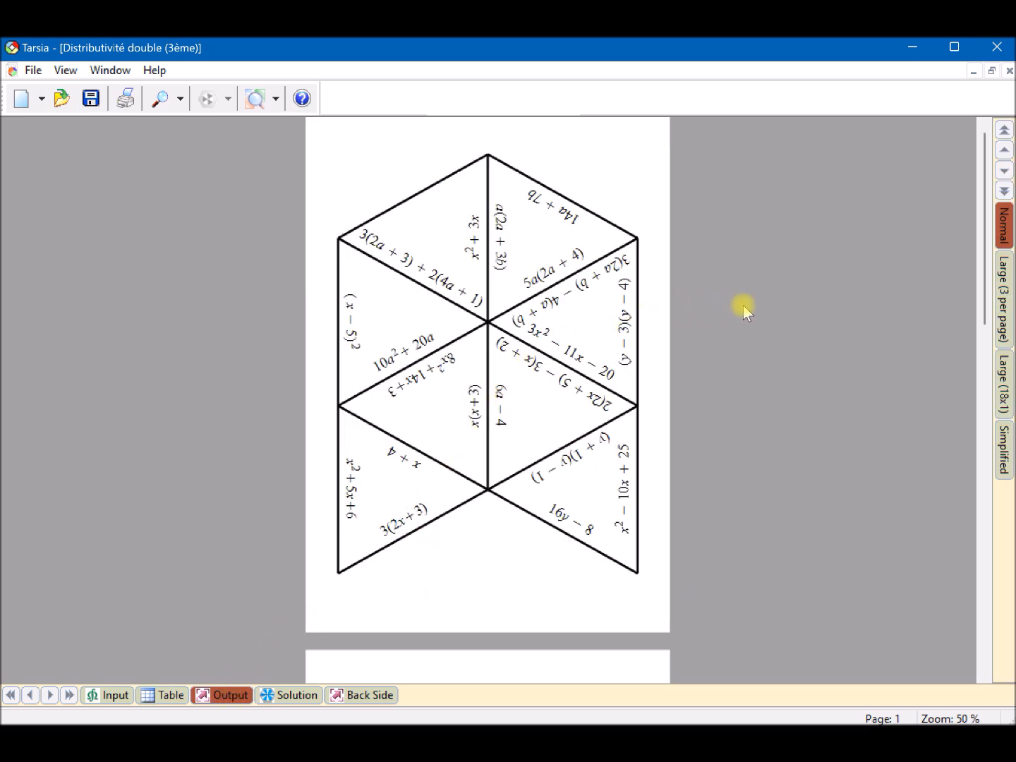
click(275, 100)
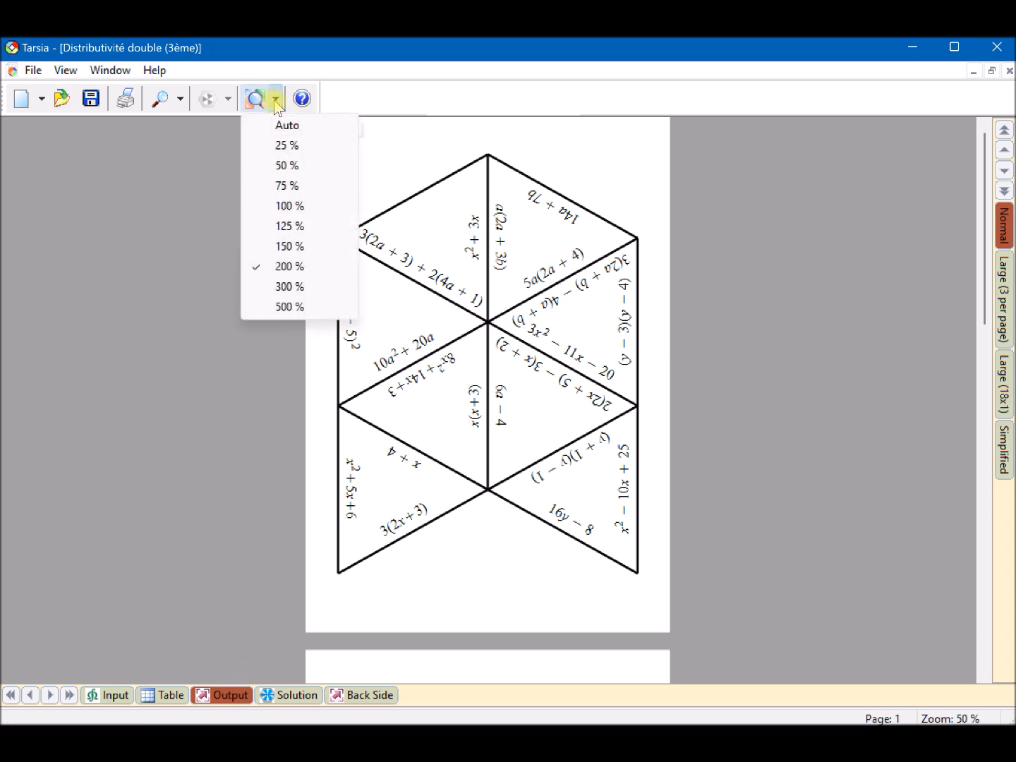
click(283, 246)
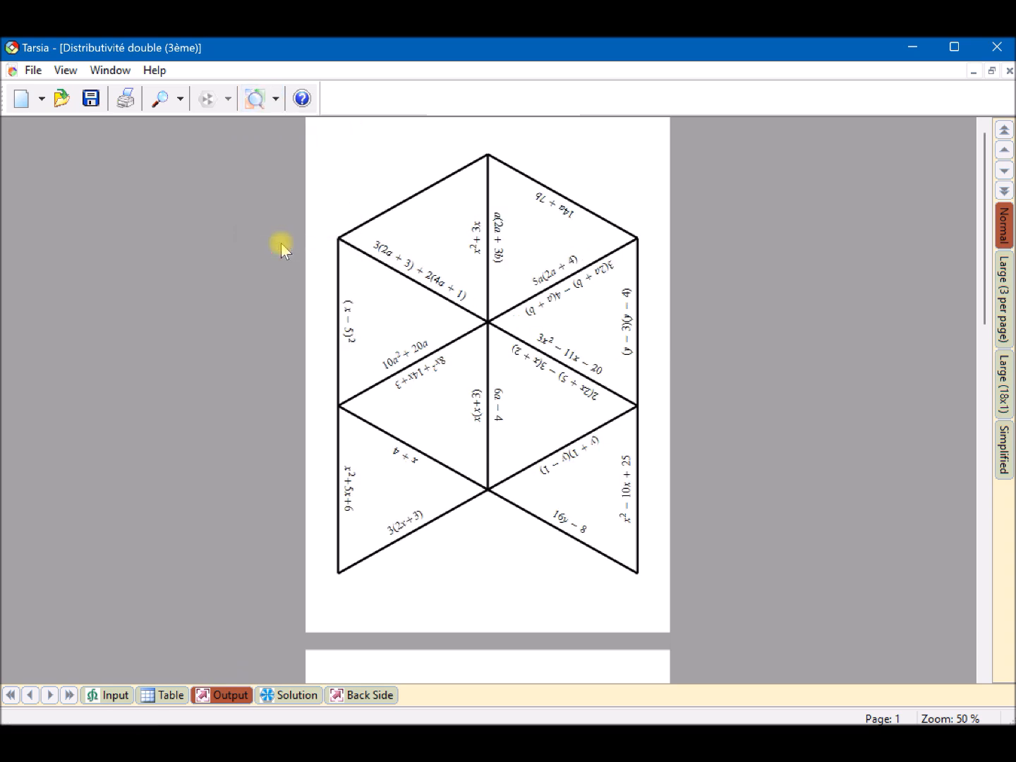
- Try expression scales of 300 % and 125 % on the puzzle output, and return to 150 %
click(273, 104)
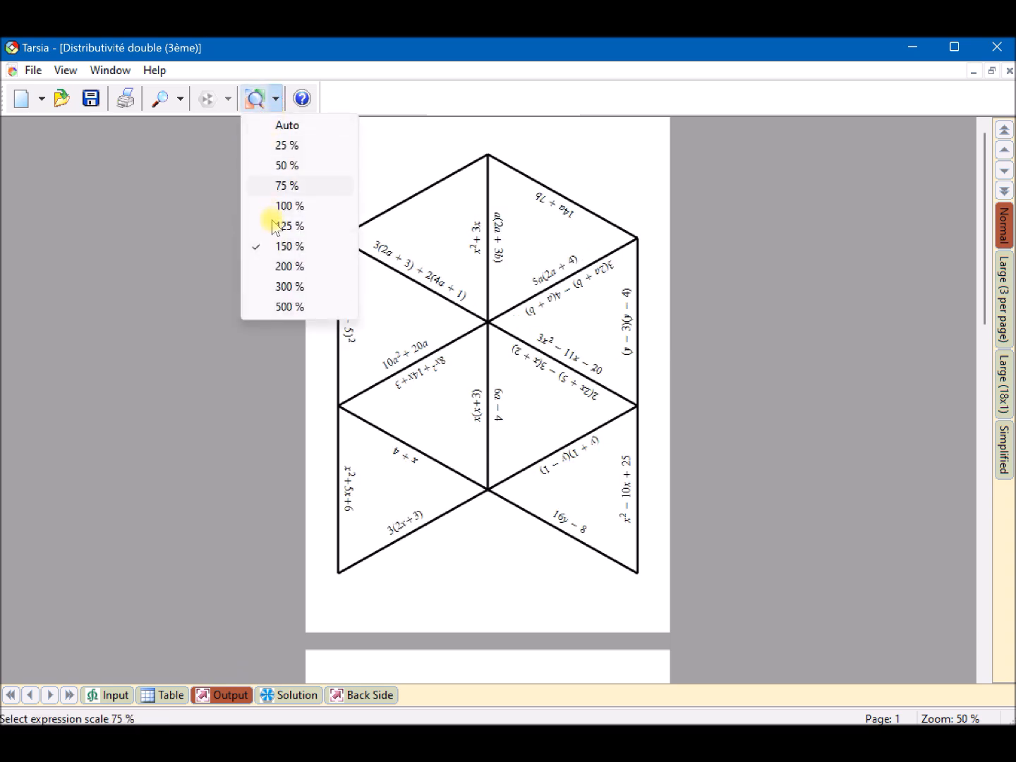
click(261, 285)
click(274, 99)
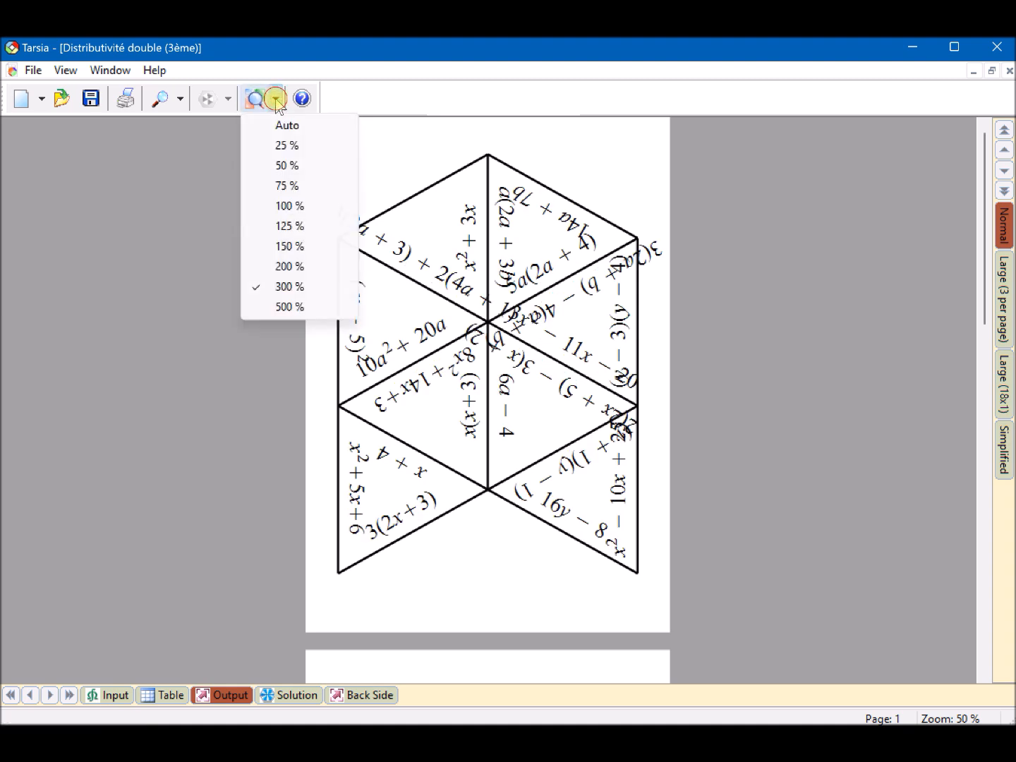
click(289, 224)
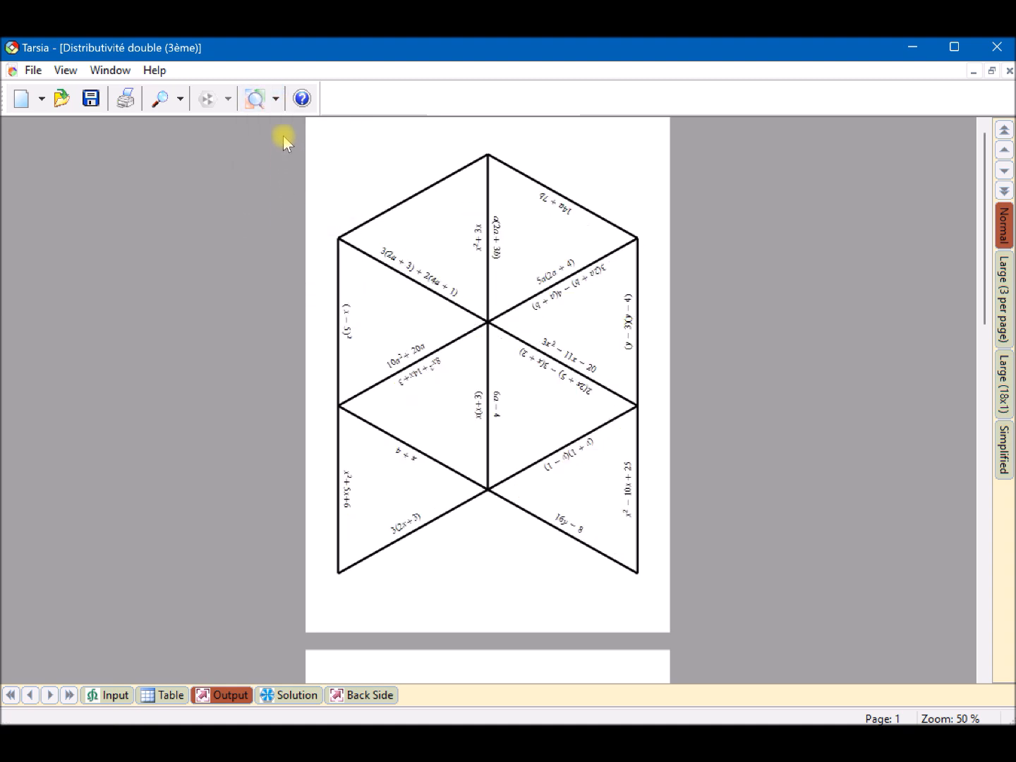
click(275, 99)
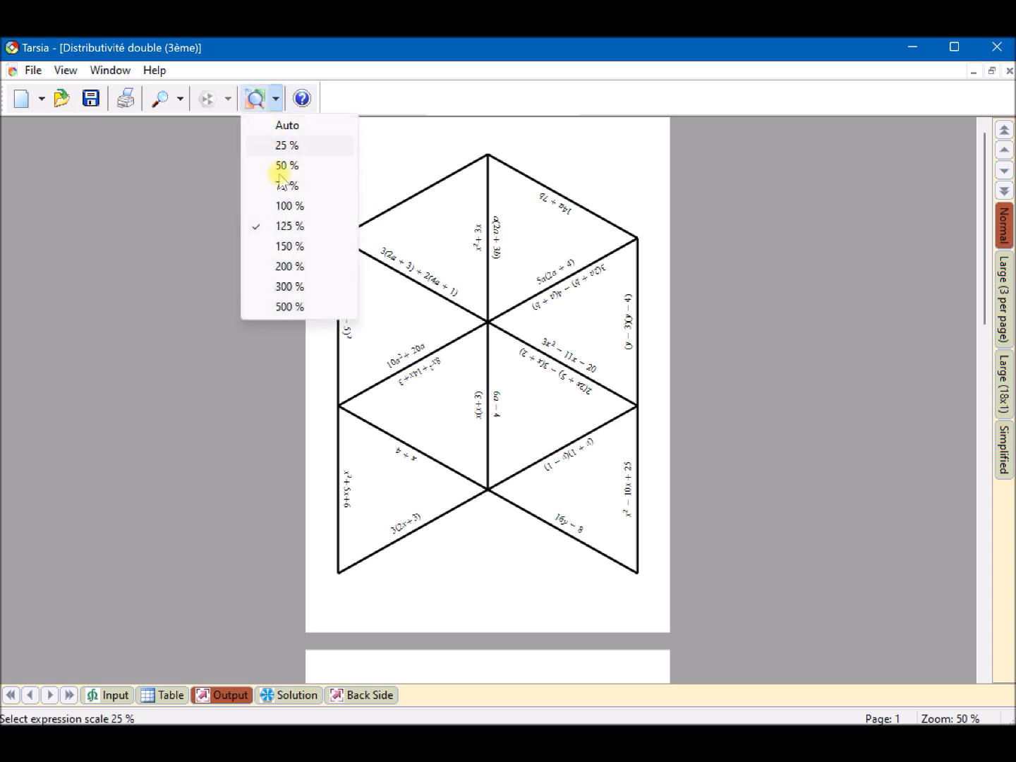
click(285, 244)
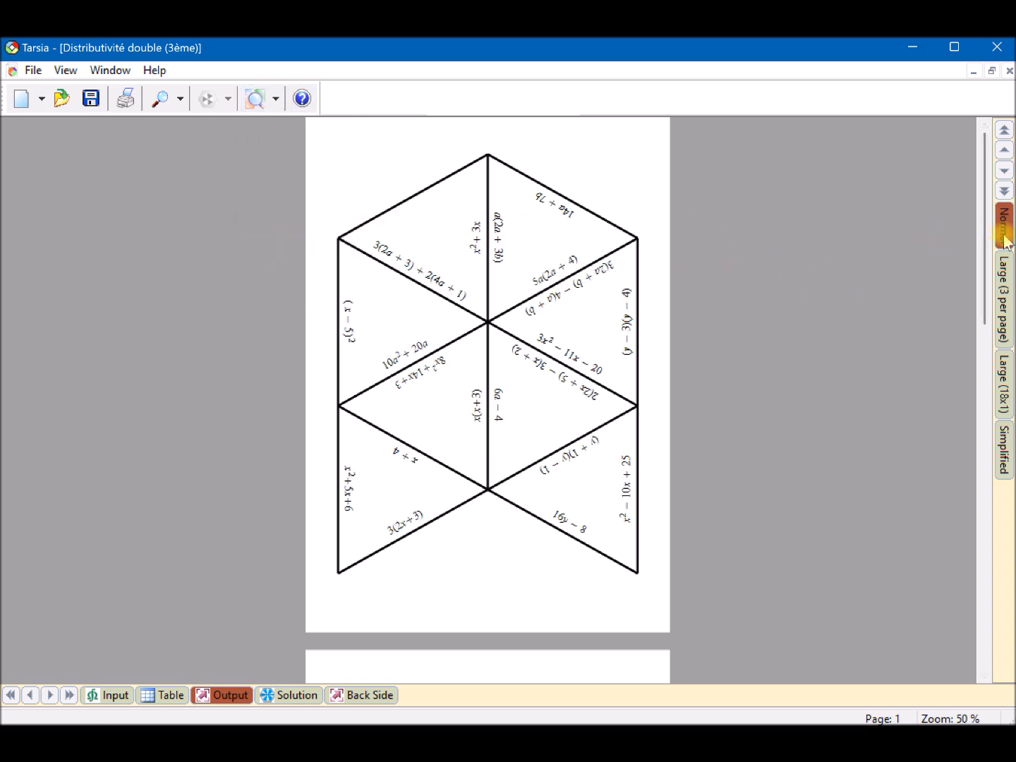
- Examine the puzzle pages in the Normal, Large (3 per page) and Large (18x1) output layouts
scroll(618, 340, down, 10)
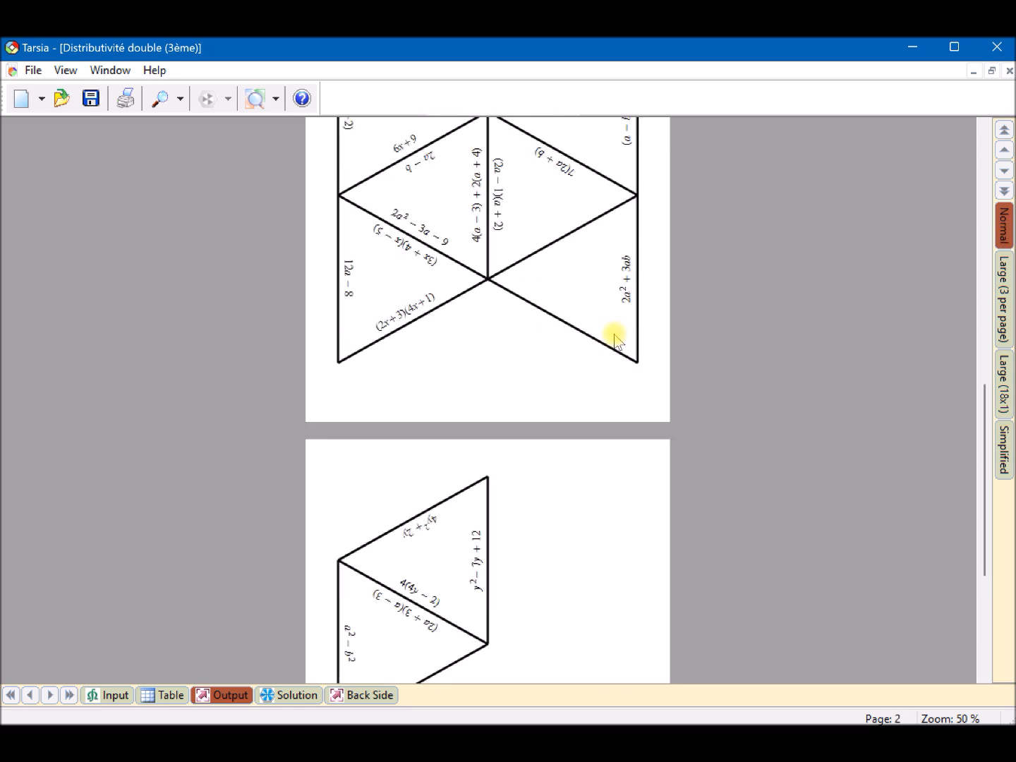
scroll(614, 340, up, 10)
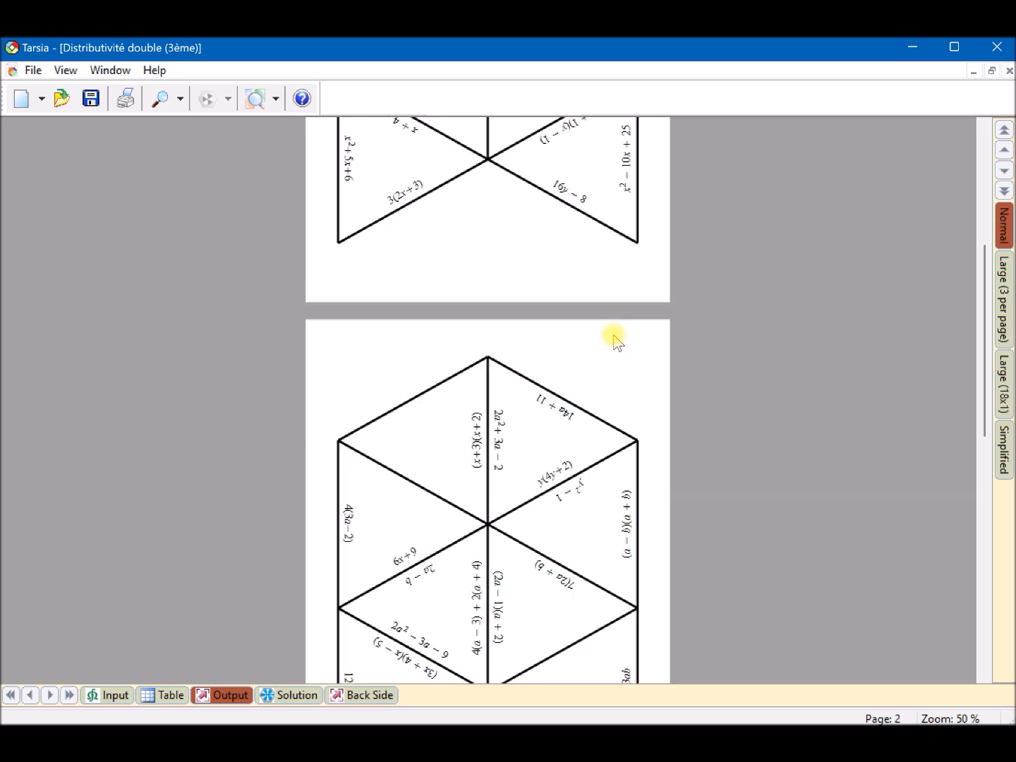
click(1003, 289)
scroll(635, 335, down, 5)
scroll(634, 335, down, 2)
scroll(635, 335, up, 6)
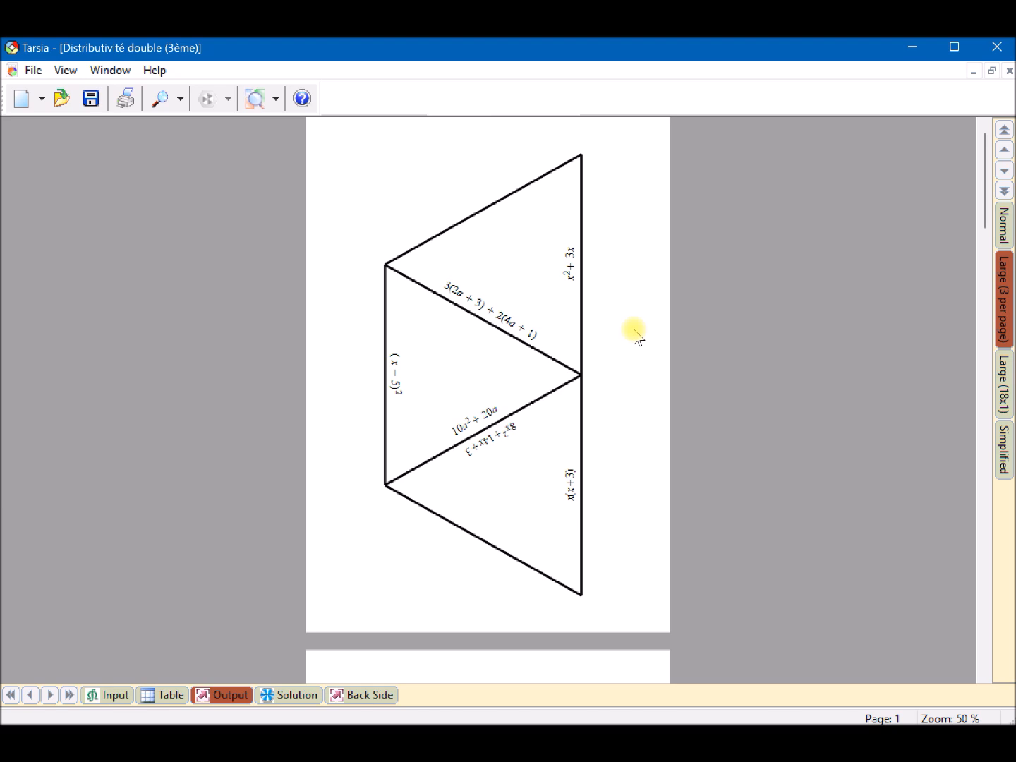
click(1003, 371)
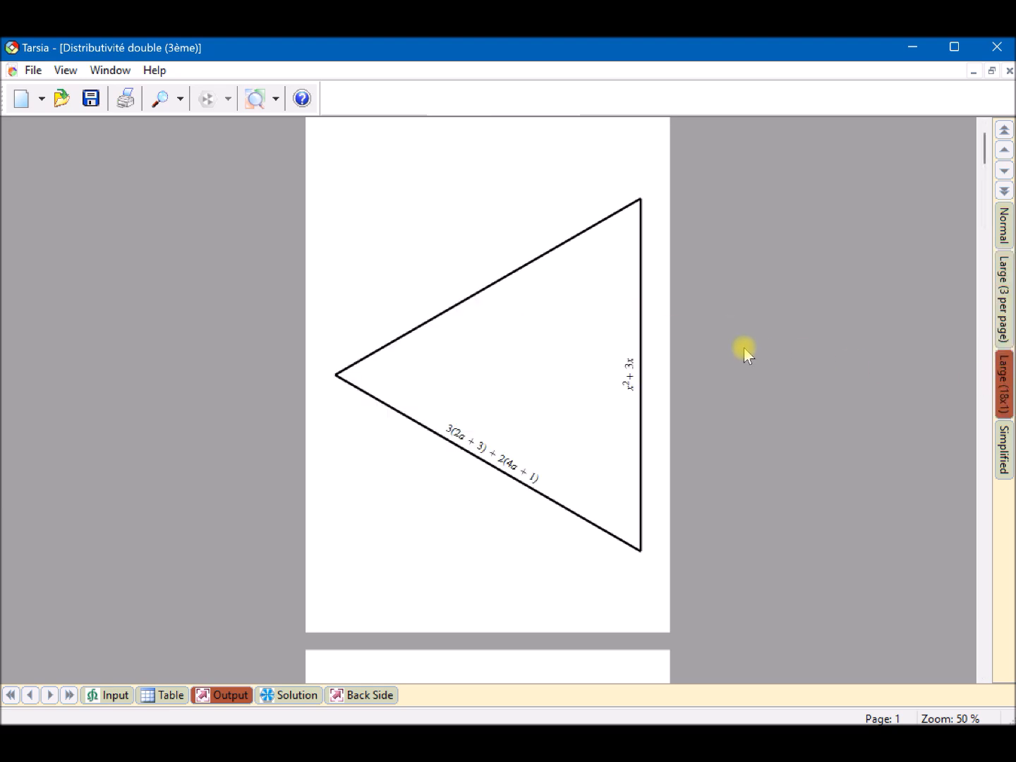
- Set the expression scale of the Large (18x1) output to 300 % and look through its triangle pages
scroll(543, 346, down, 4)
scroll(543, 346, up, 2)
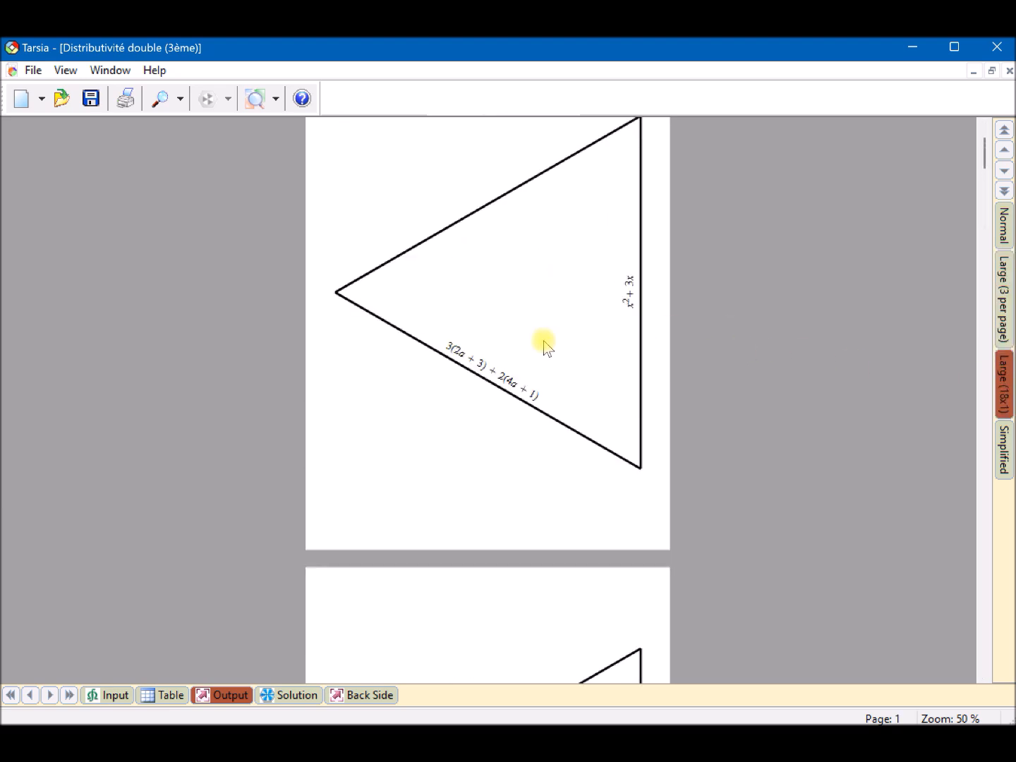
click(276, 99)
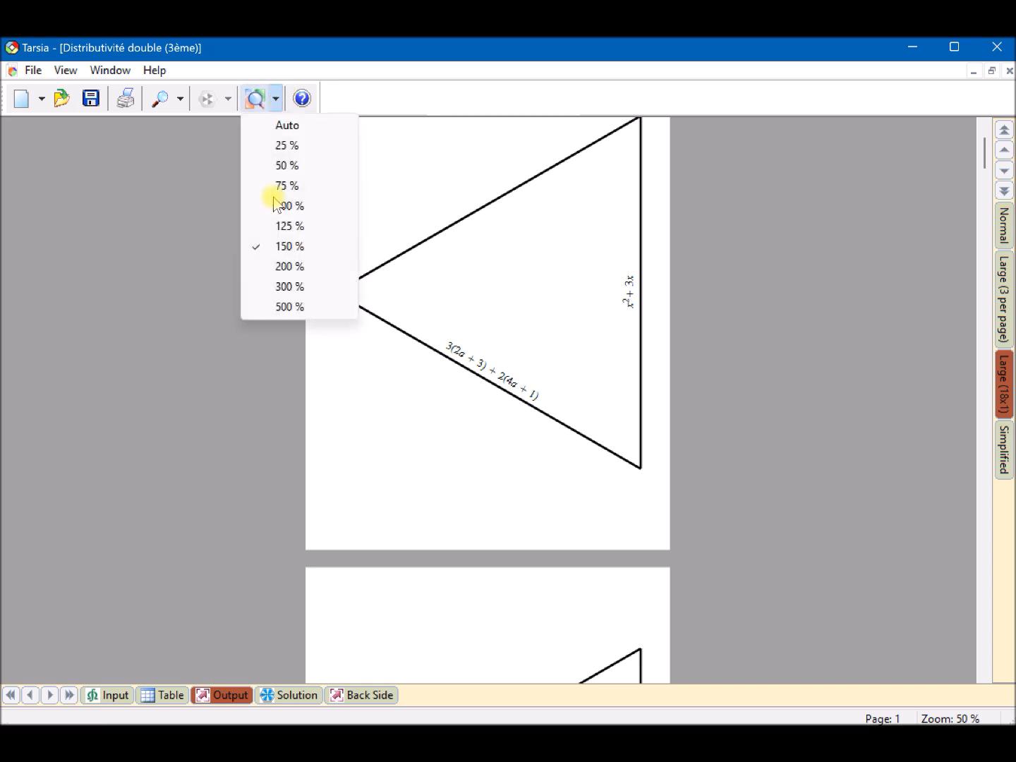
click(283, 285)
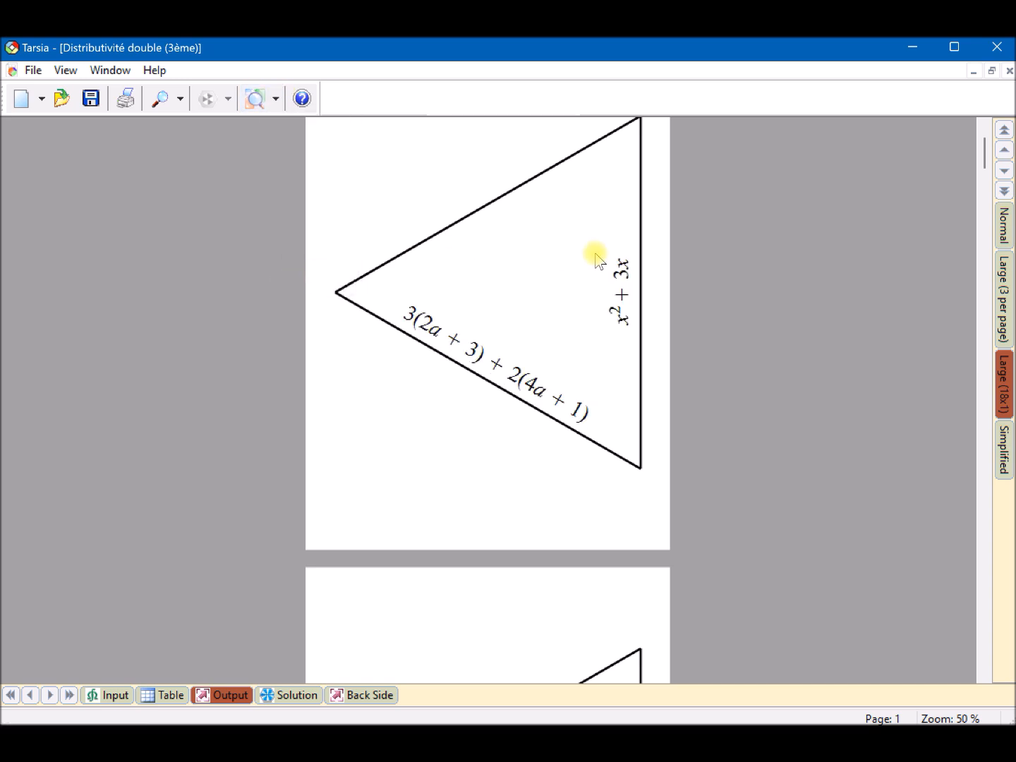
scroll(738, 253, down, 2)
scroll(739, 254, down, 8)
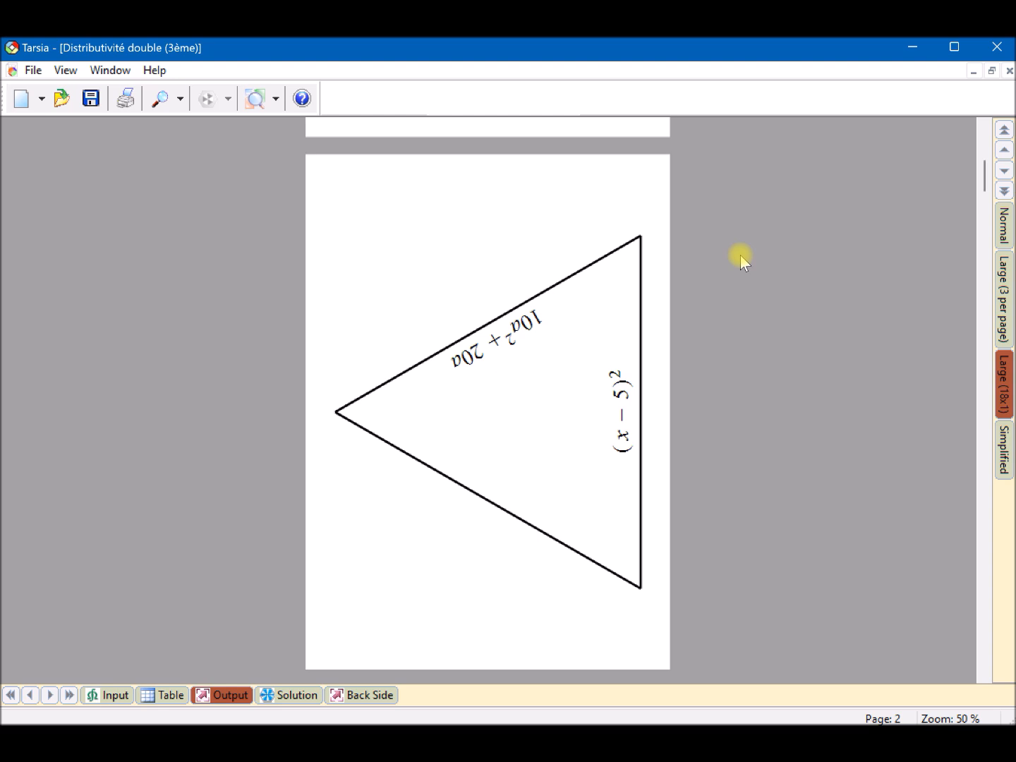
scroll(740, 255, down, 14)
scroll(739, 256, up, 20)
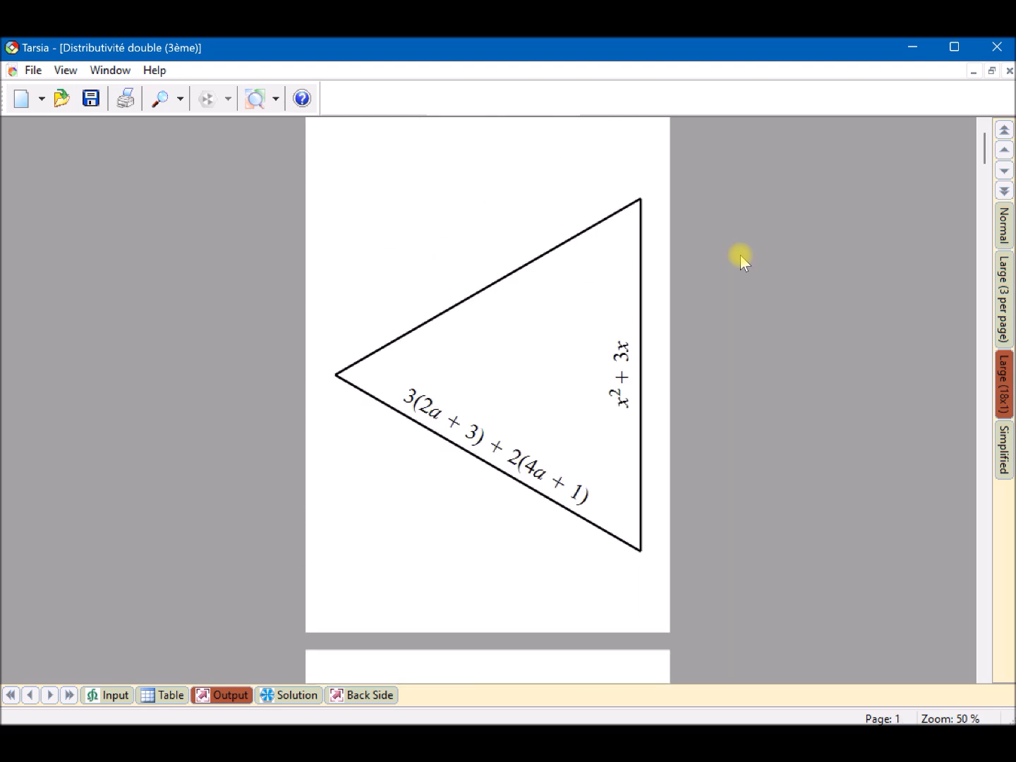
- Show the Simplified output, set its expression scale to 150 % after trying 125 %, and return to the Normal layout
click(1000, 449)
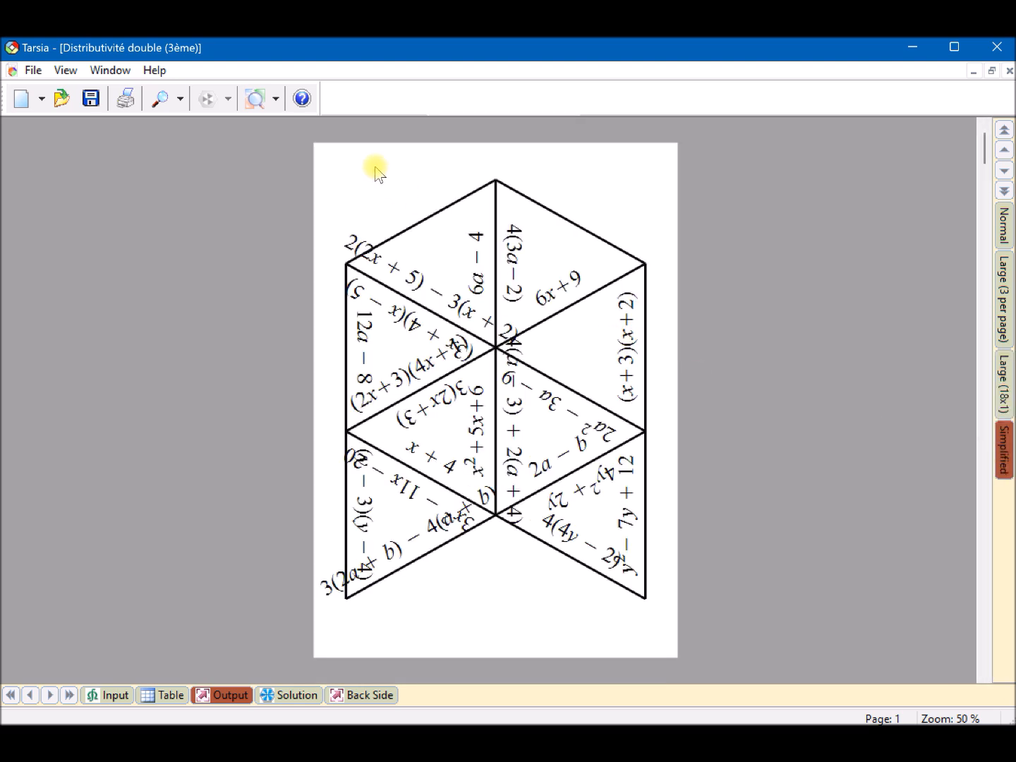
click(275, 99)
click(287, 225)
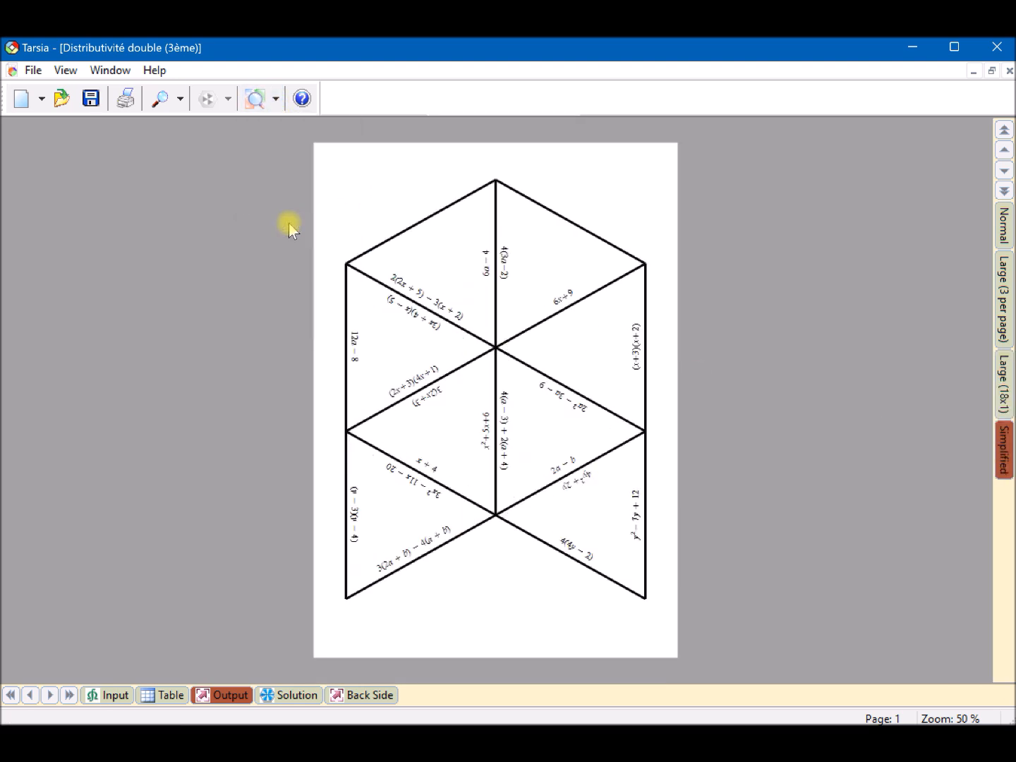
click(275, 99)
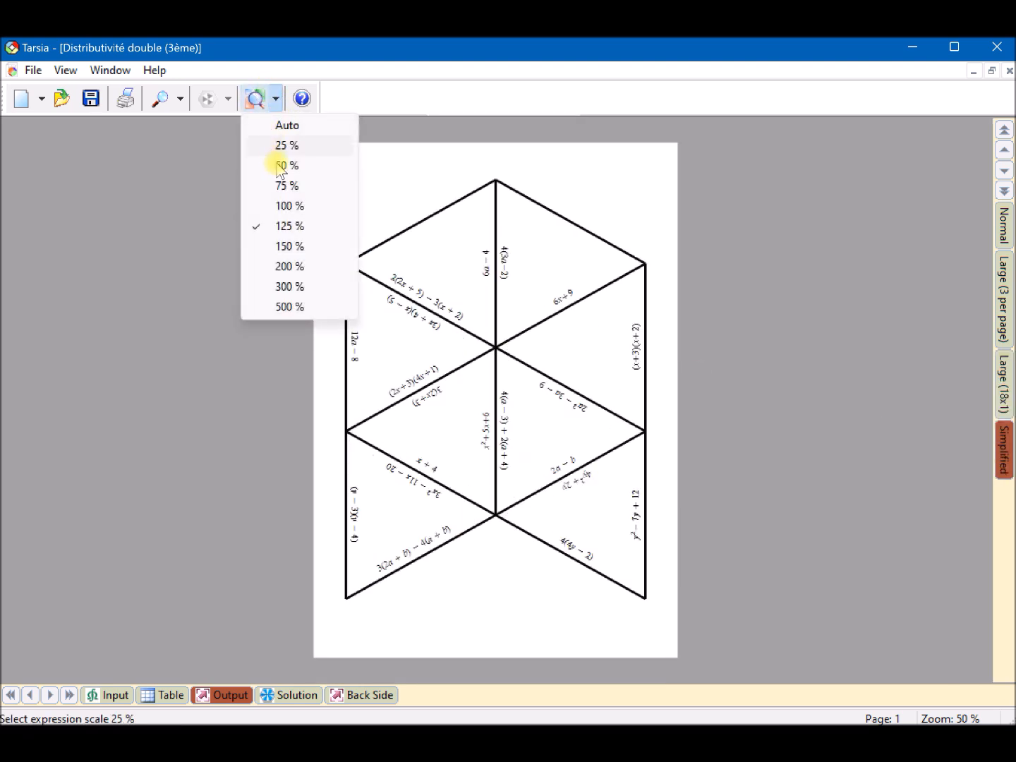
click(286, 254)
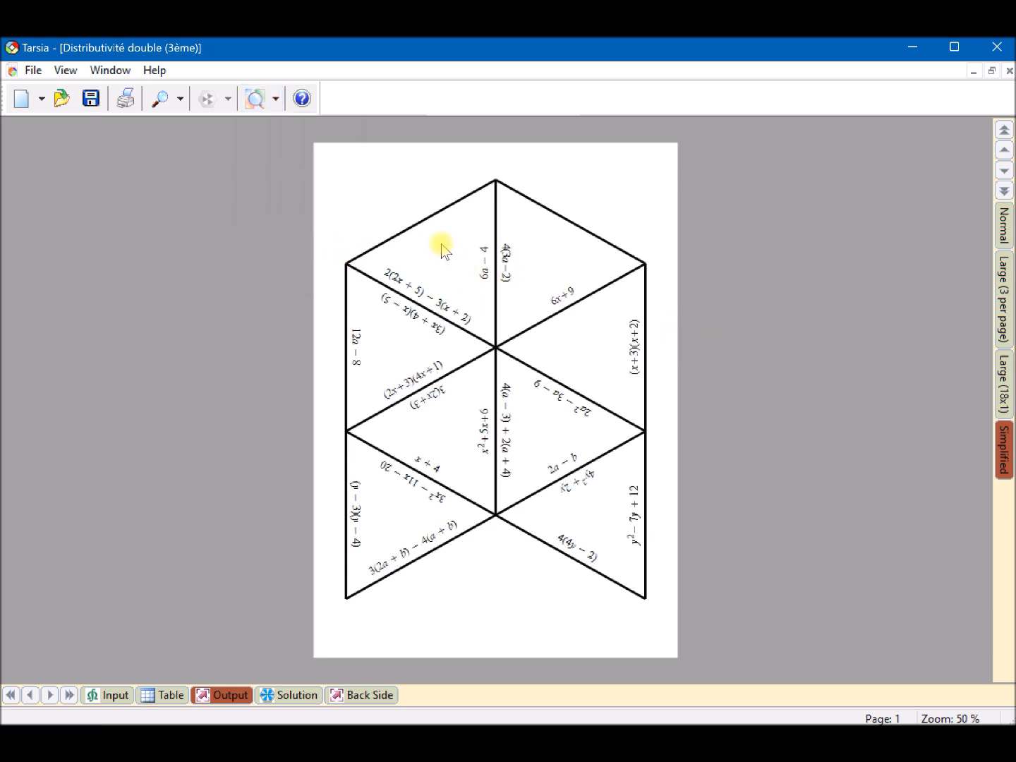
click(1000, 227)
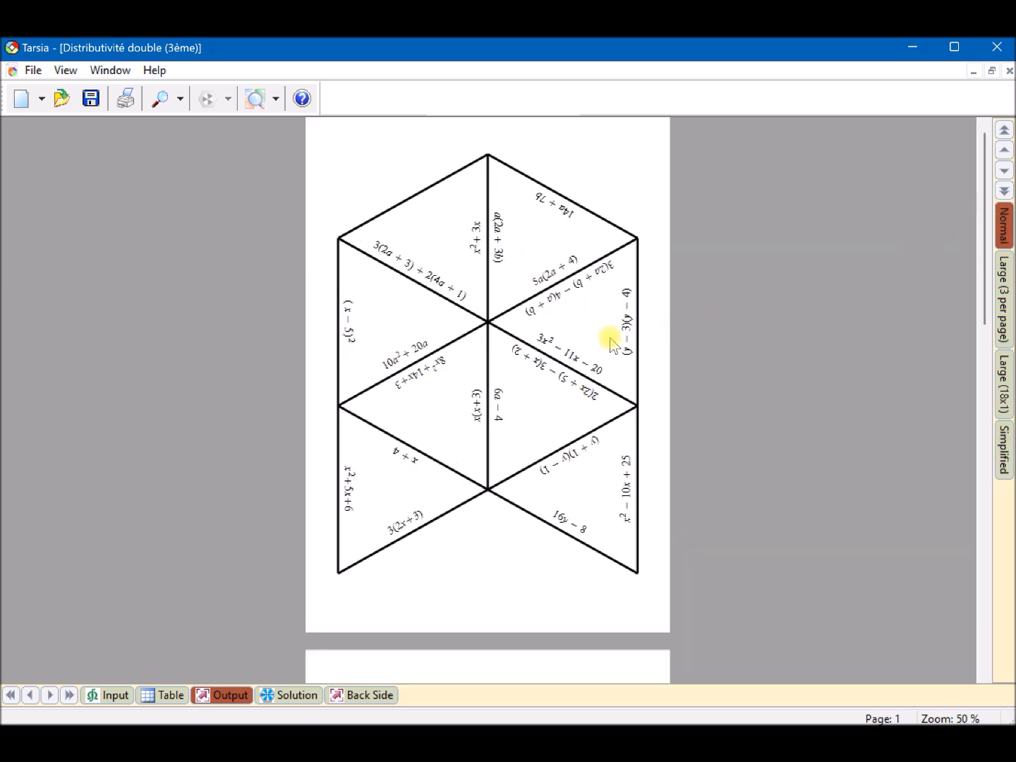
- Set the puzzle solution's expression scale to 75 % after trying 100 %, and compare its simplified and full versions
click(293, 696)
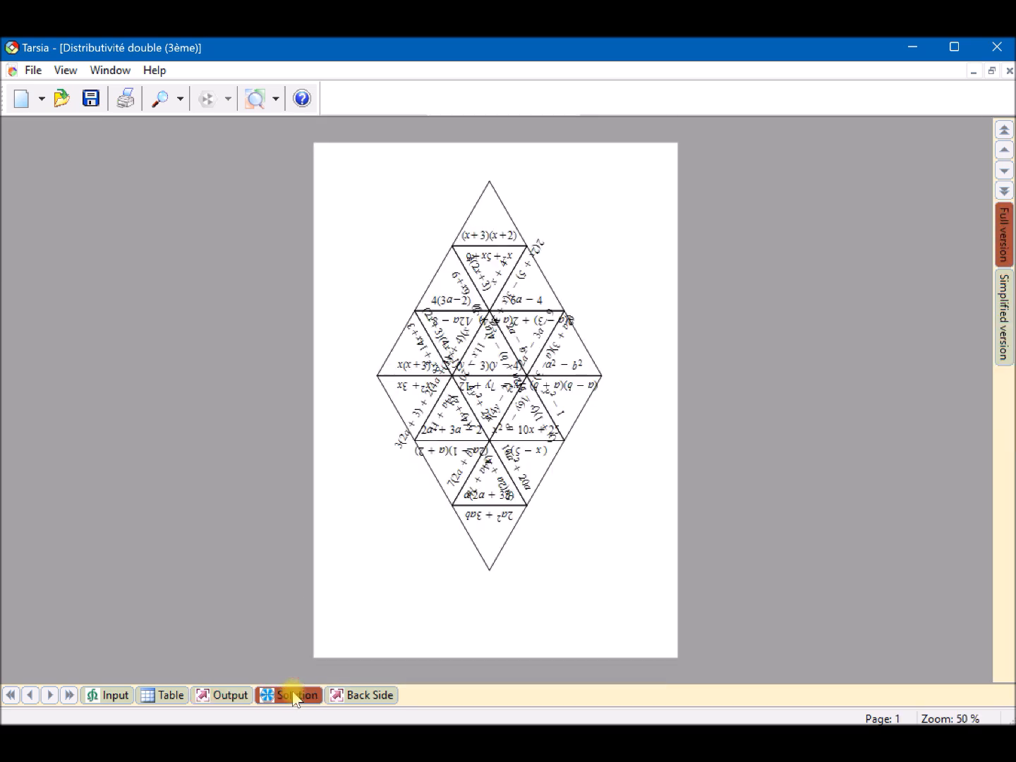
click(275, 99)
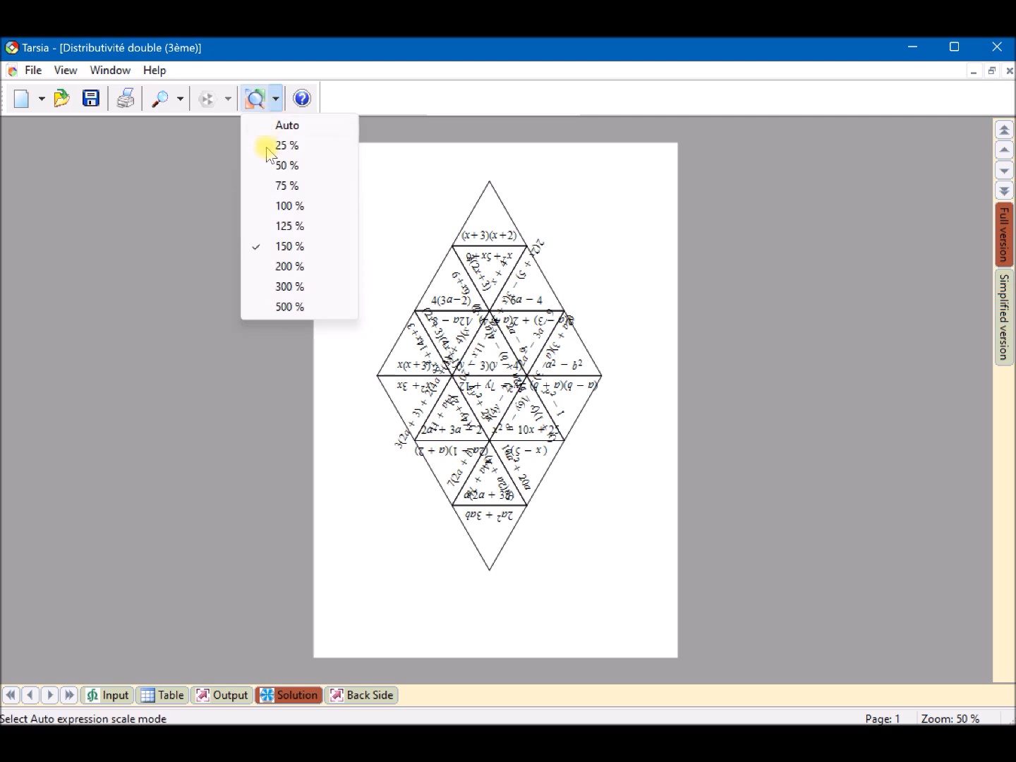
click(280, 202)
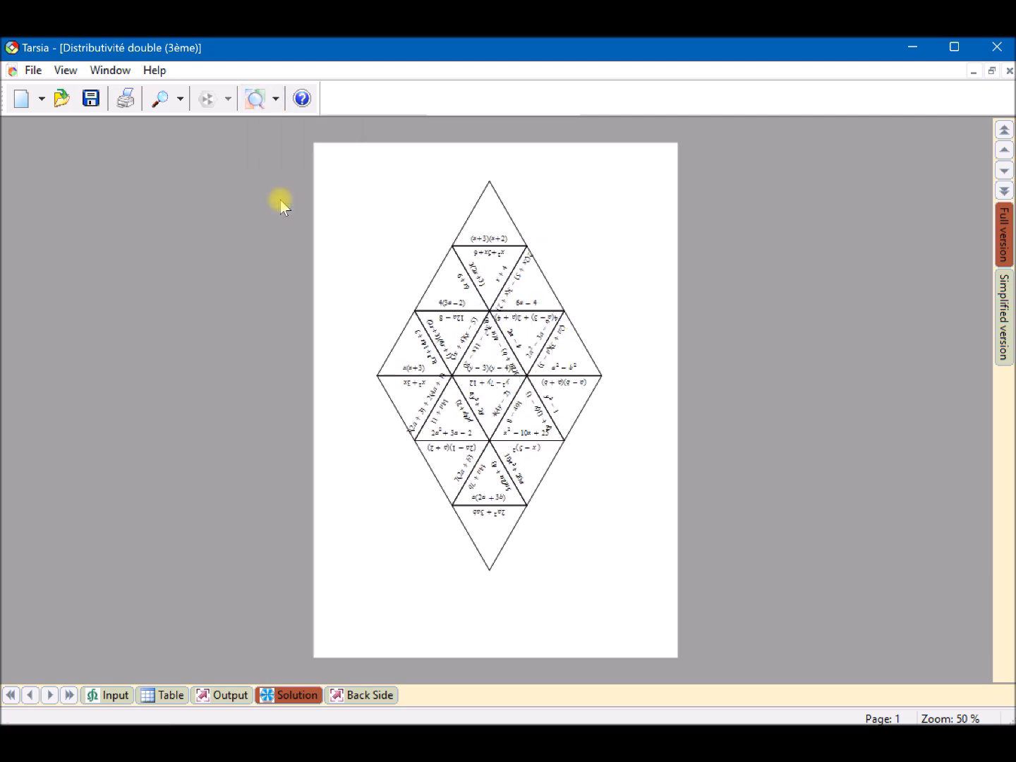
click(275, 98)
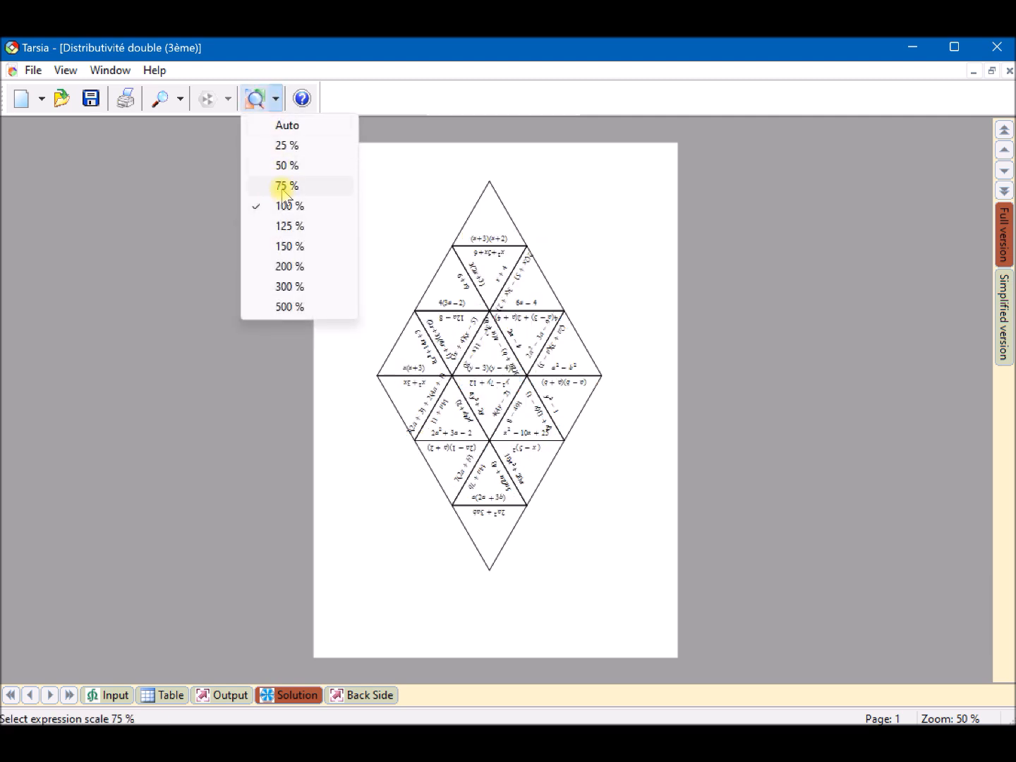
click(283, 187)
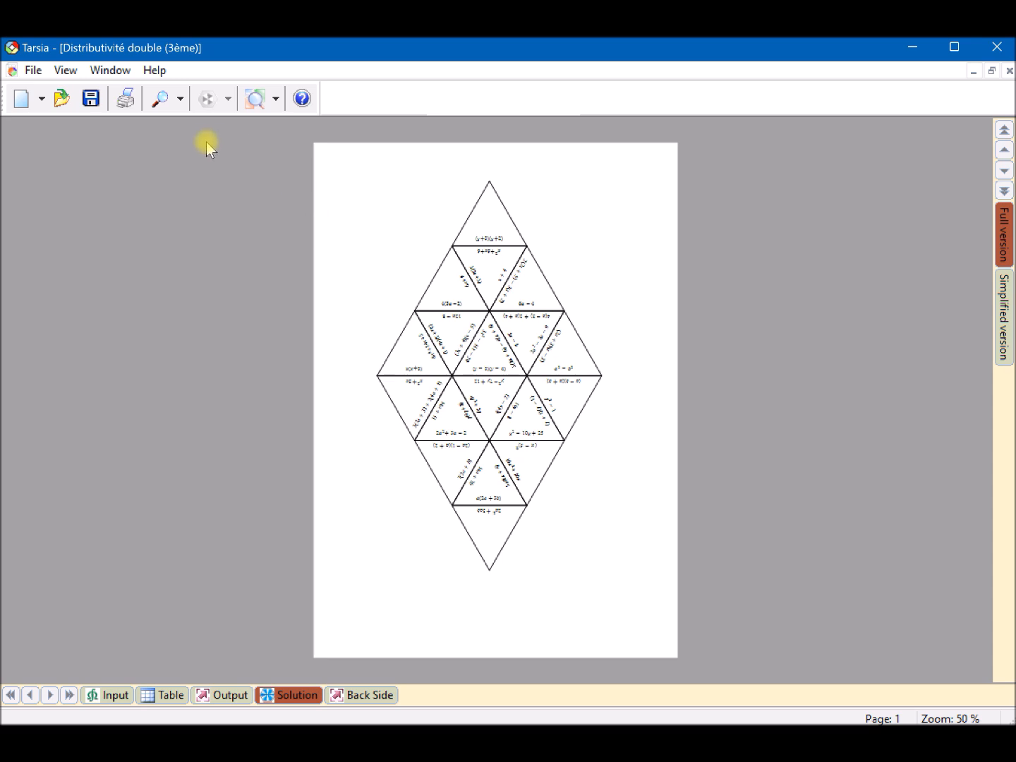
click(1003, 318)
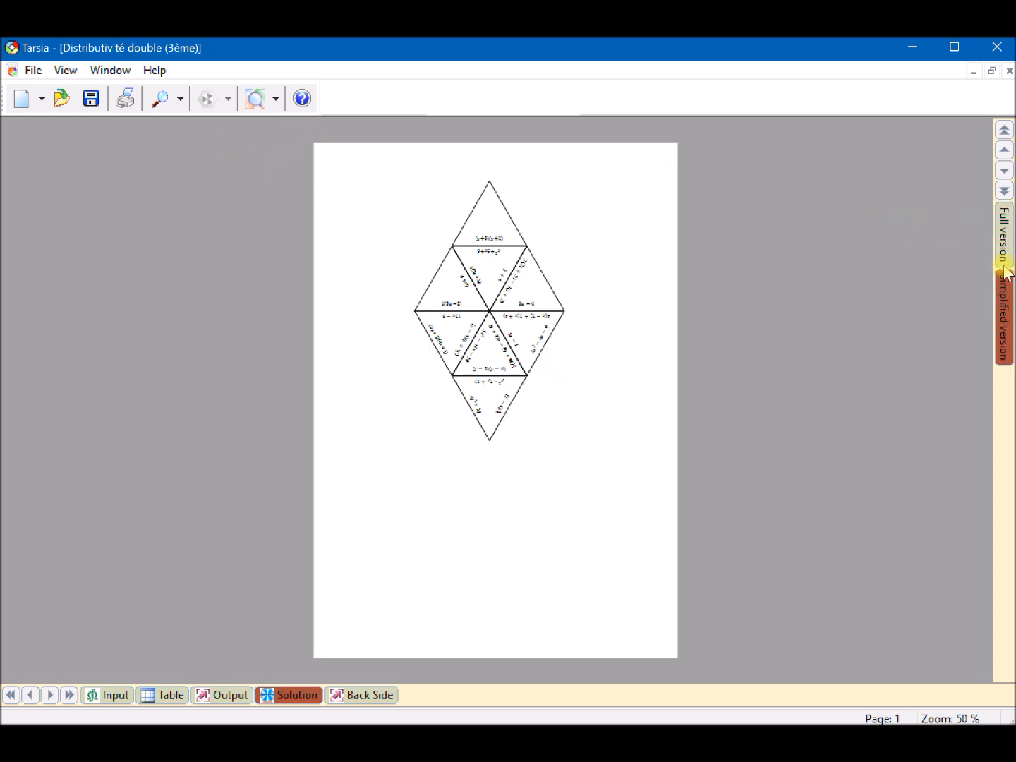
click(1004, 236)
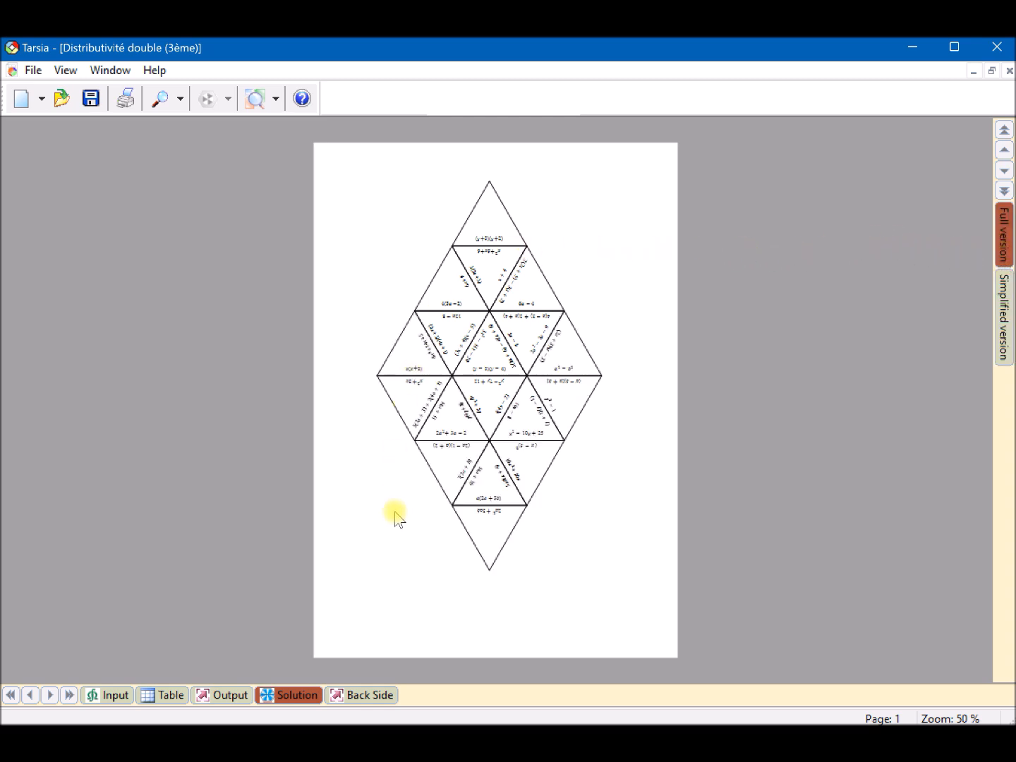
- Examine the puzzle's back side pages and compare the last one with the matching output page
click(370, 695)
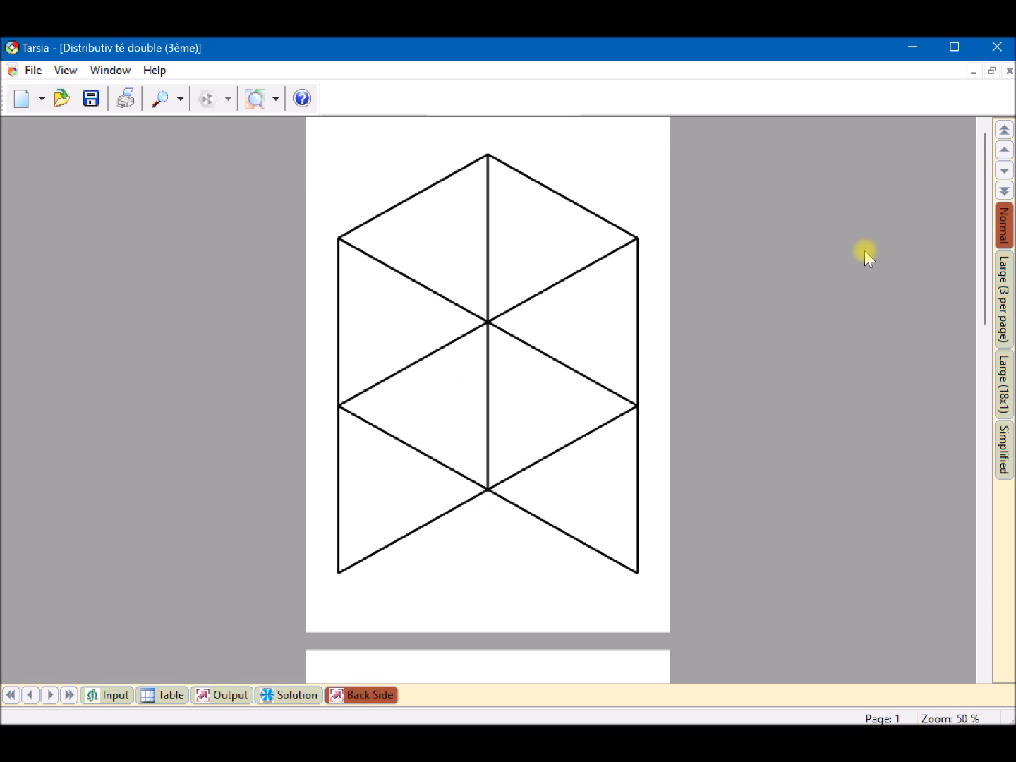
scroll(891, 278, down, 3)
scroll(879, 281, down, 15)
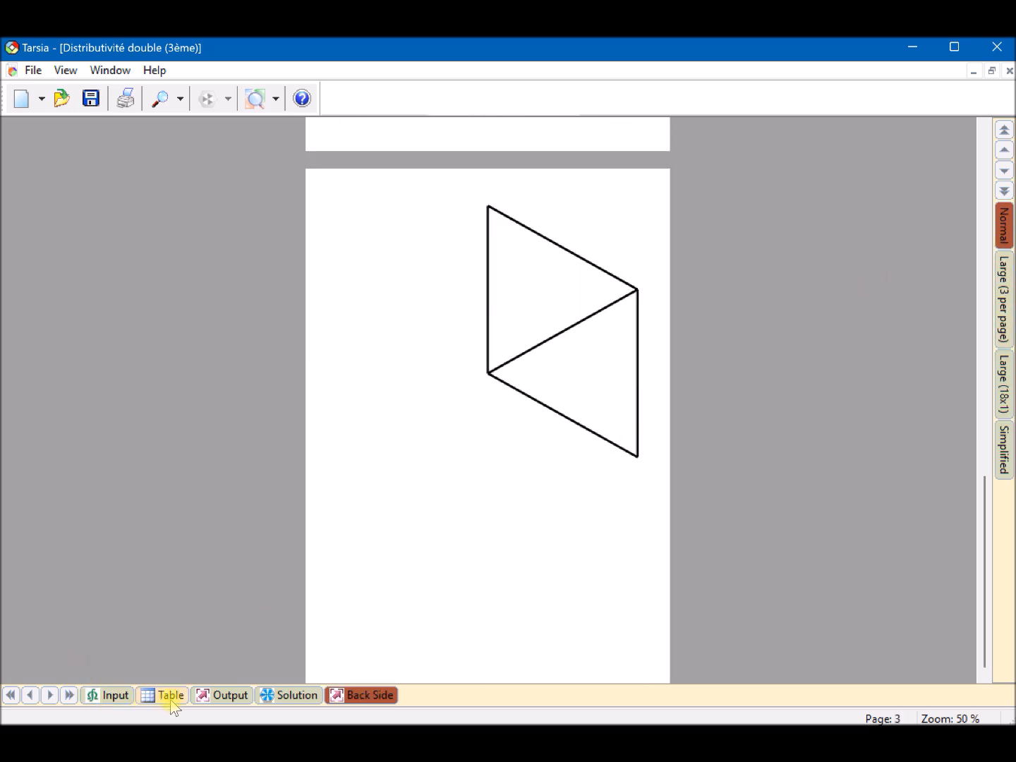
click(226, 697)
scroll(455, 423, down, 2)
scroll(455, 423, down, 15)
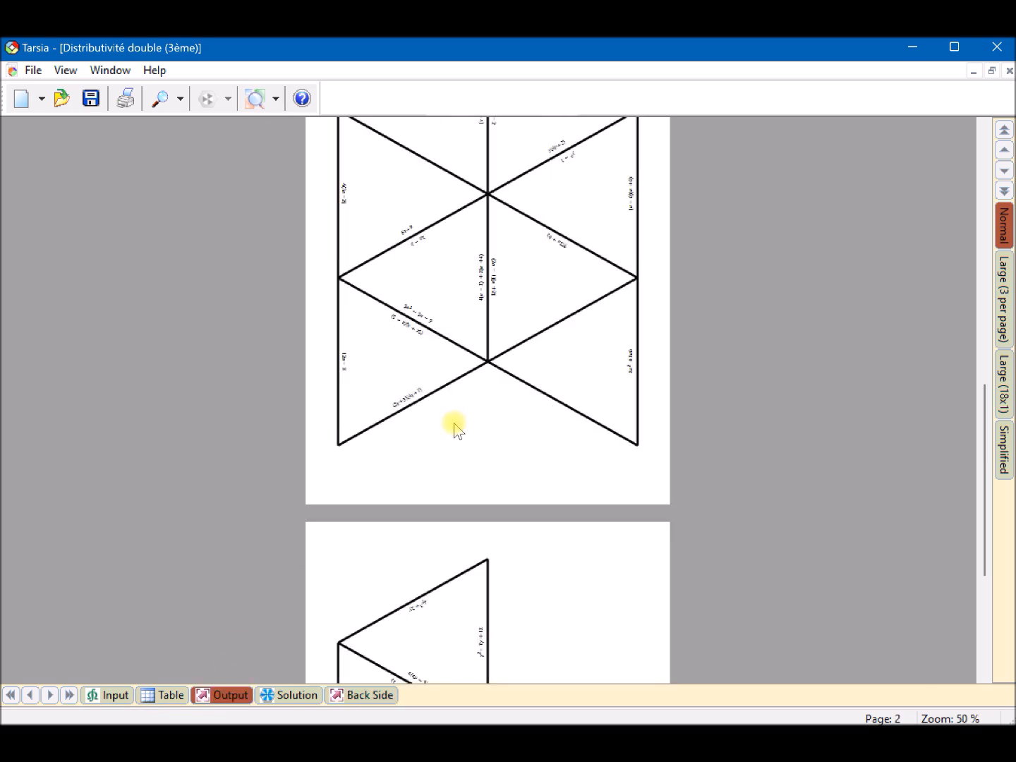
click(360, 696)
click(233, 694)
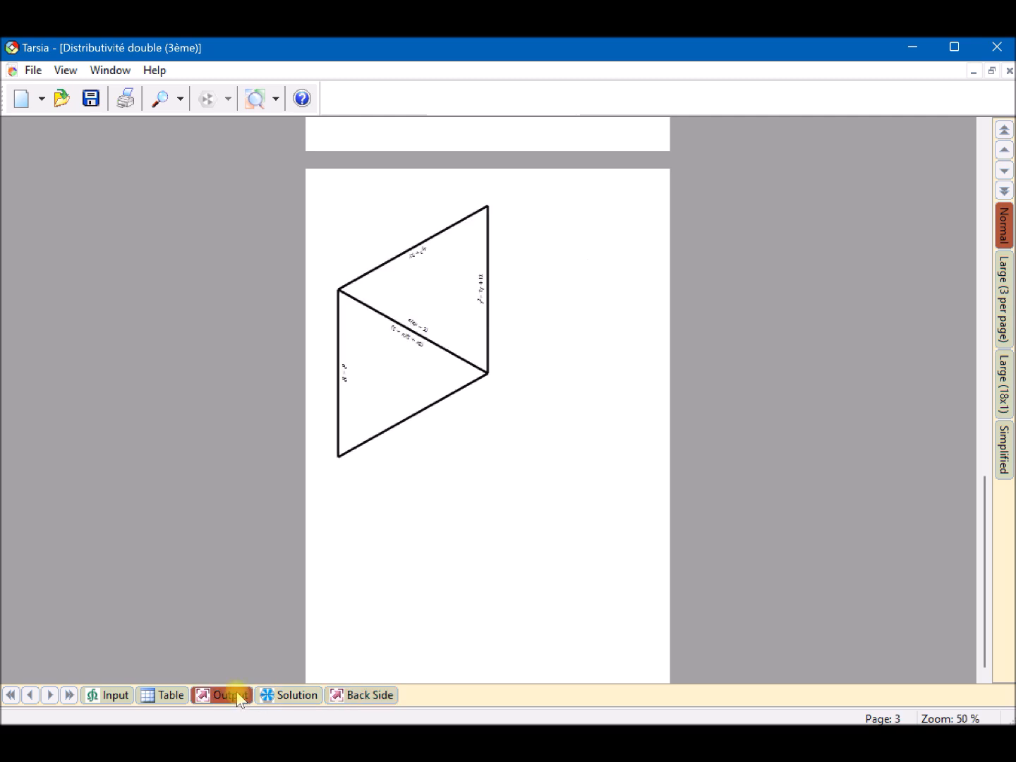
- Set the expression scale of the Normal puzzle output to 150 %
scroll(337, 556, up, 2)
scroll(338, 557, up, 18)
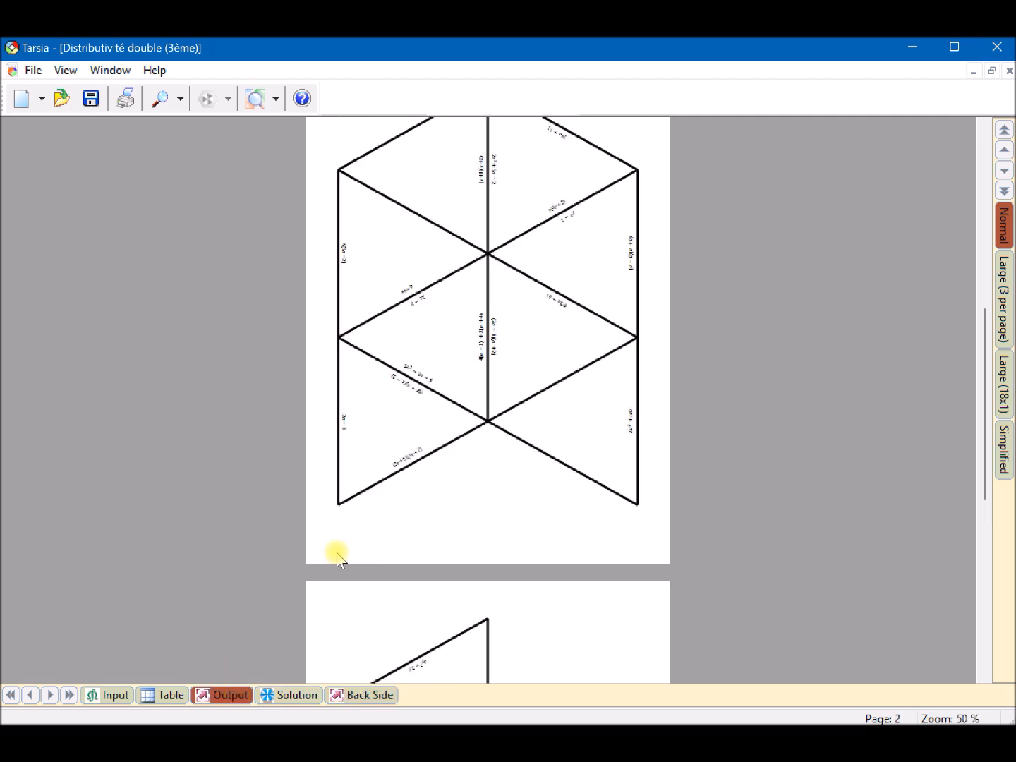
scroll(337, 557, up, 4)
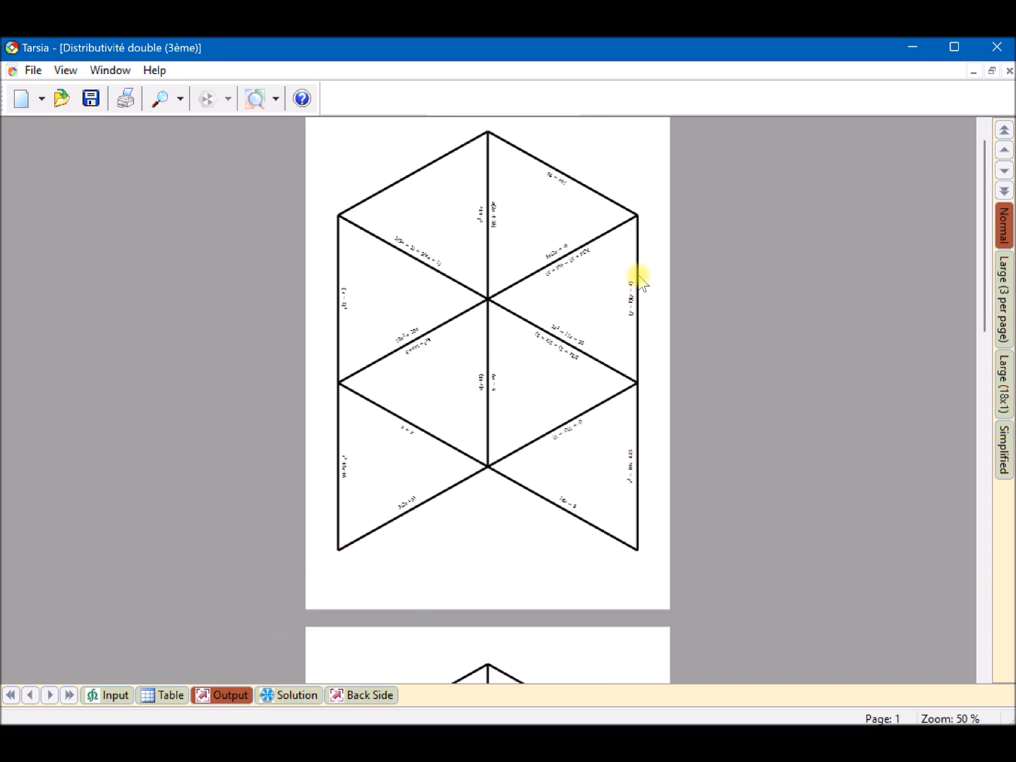
click(279, 105)
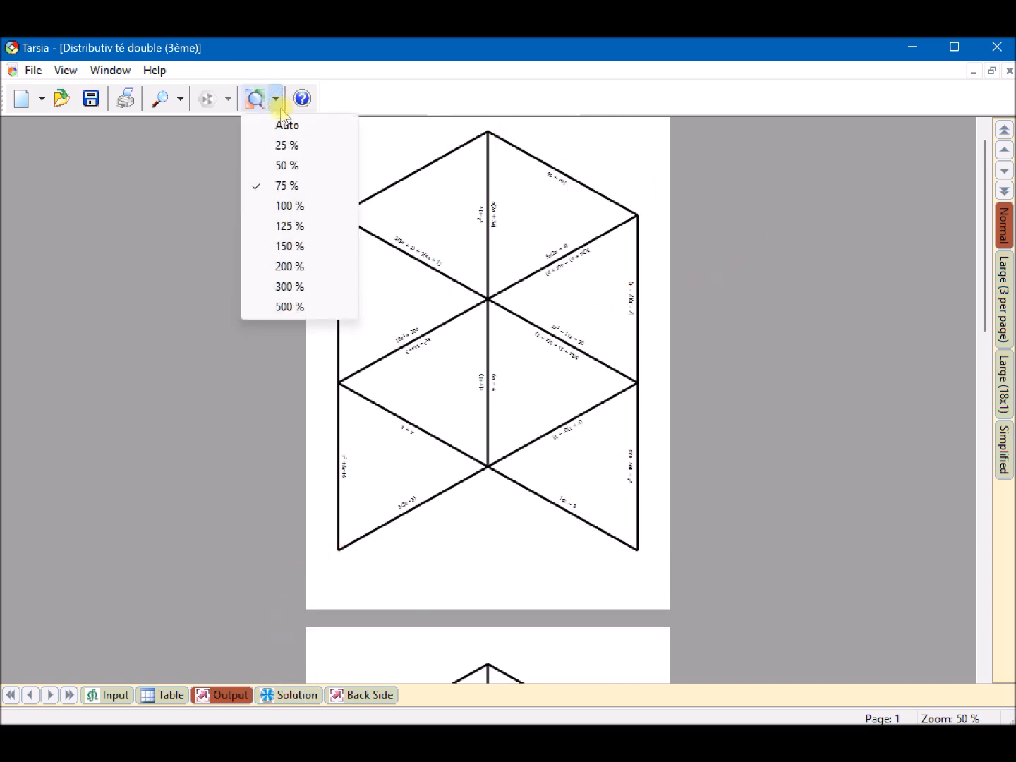
click(289, 225)
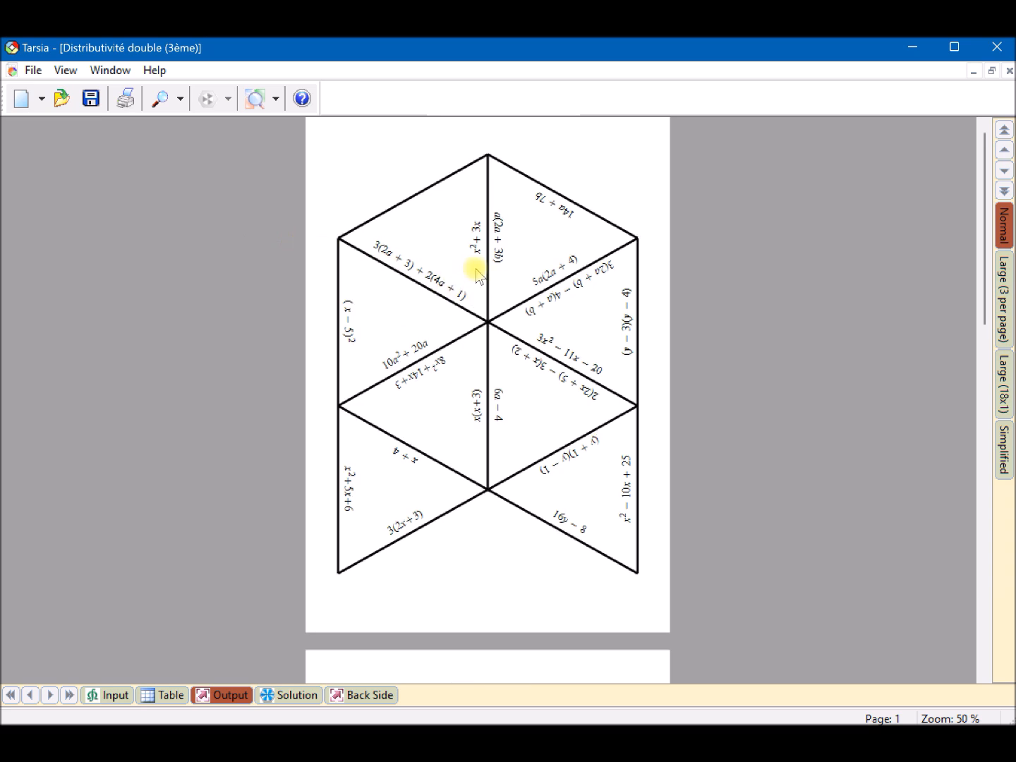